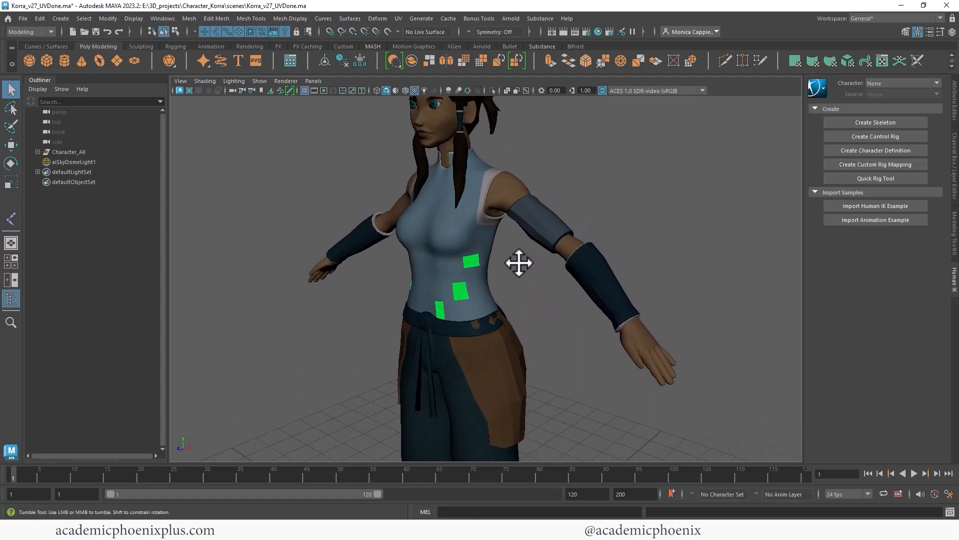
- Delete the HairBandBlue material in the Hypershade
{"action": "mouse_move", "coordinate": [518, 261]}
{"action": "left_mouse_down", "text": "alt"}
{"action": "mouse_move", "coordinate": [556, 252]}
{"action": "mouse_move", "coordinate": [533, 252]}
{"action": "left_mouse_up", "text": "alt"}
{"action": "right_click_drag", "start_coordinate": [533, 252], "coordinate": [460, 251], "text": "alt"}
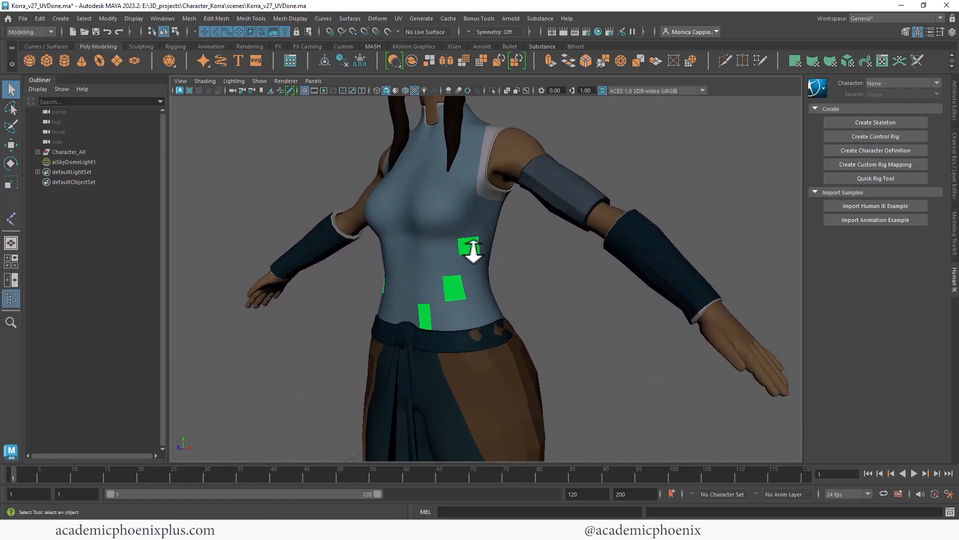
{"action": "left_click_drag", "start_coordinate": [428, 261], "coordinate": [550, 238], "text": "alt"}
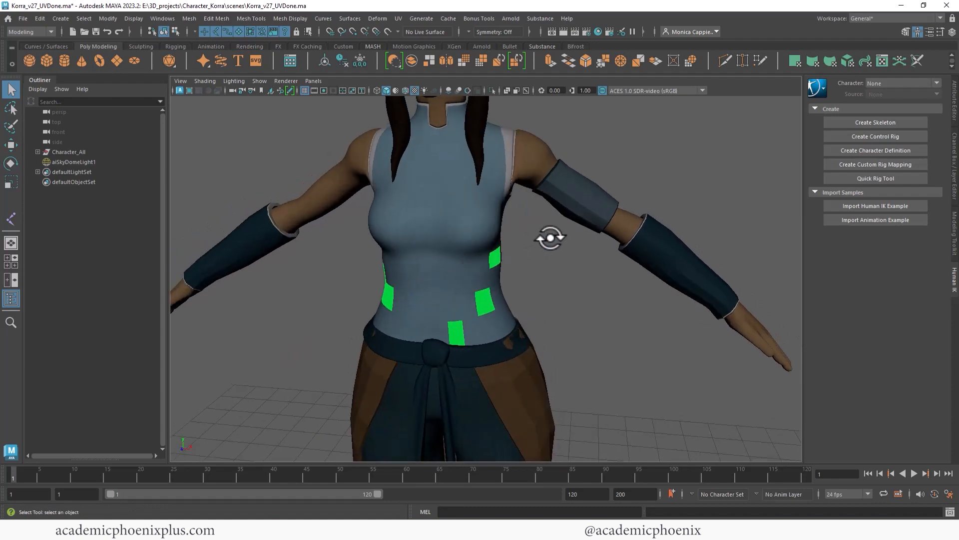
{"action": "right_click_drag", "start_coordinate": [551, 237], "coordinate": [456, 231], "text": "alt"}
{"action": "left_click_drag", "start_coordinate": [456, 232], "coordinate": [503, 230], "text": "alt"}
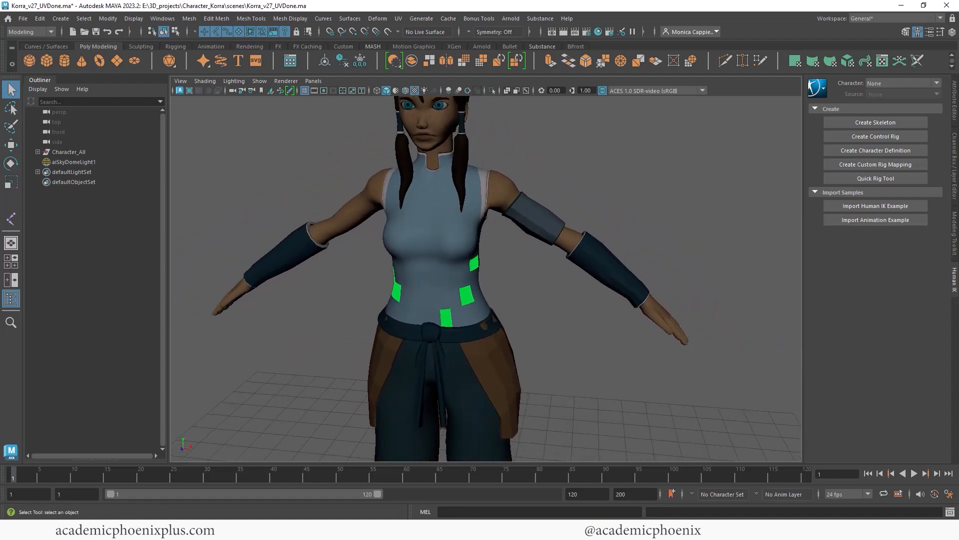
{"action": "left_click_drag", "start_coordinate": [0, 135], "coordinate": [619, 253]}
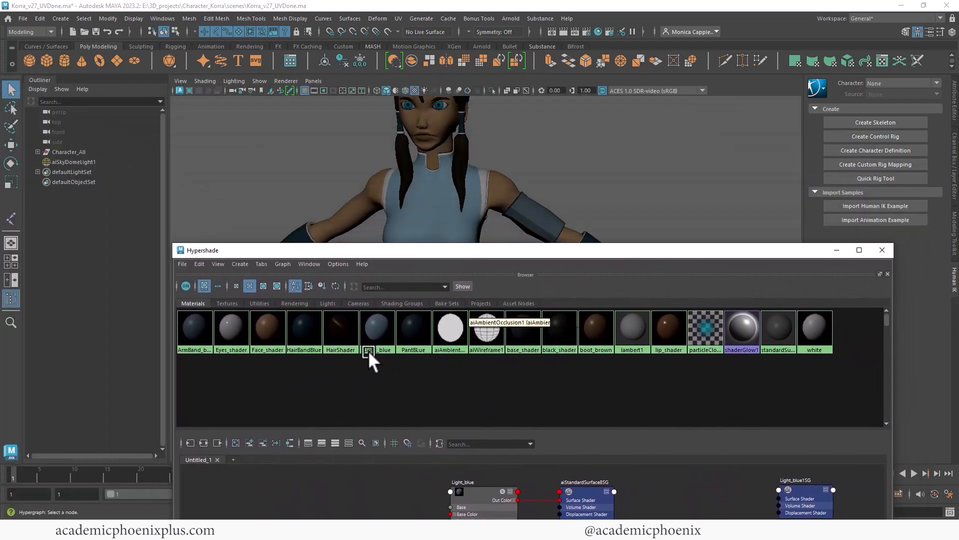
{"action": "middle_click_drag", "start_coordinate": [328, 335], "coordinate": [314, 341]}
{"action": "left_click", "coordinate": [315, 342]}
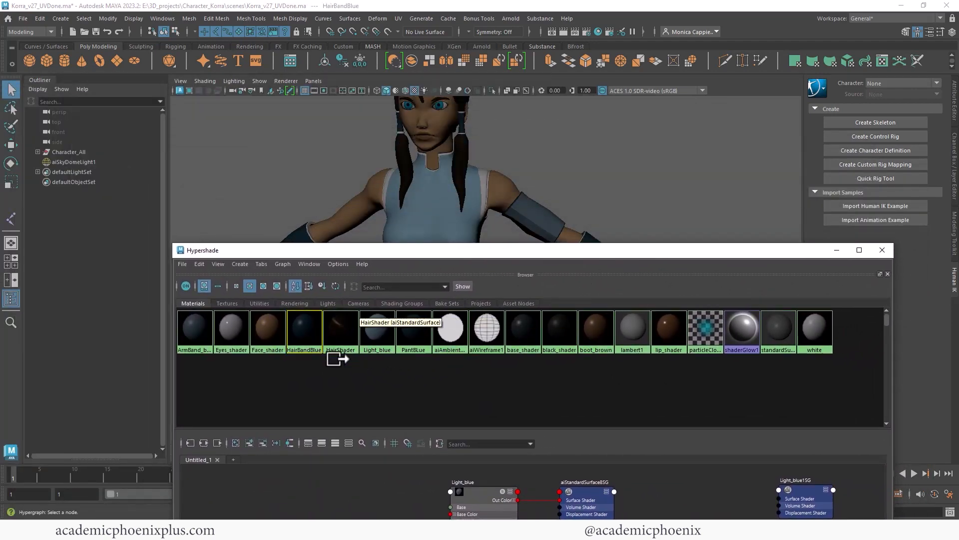
{"action": "key", "text": "Delete"}
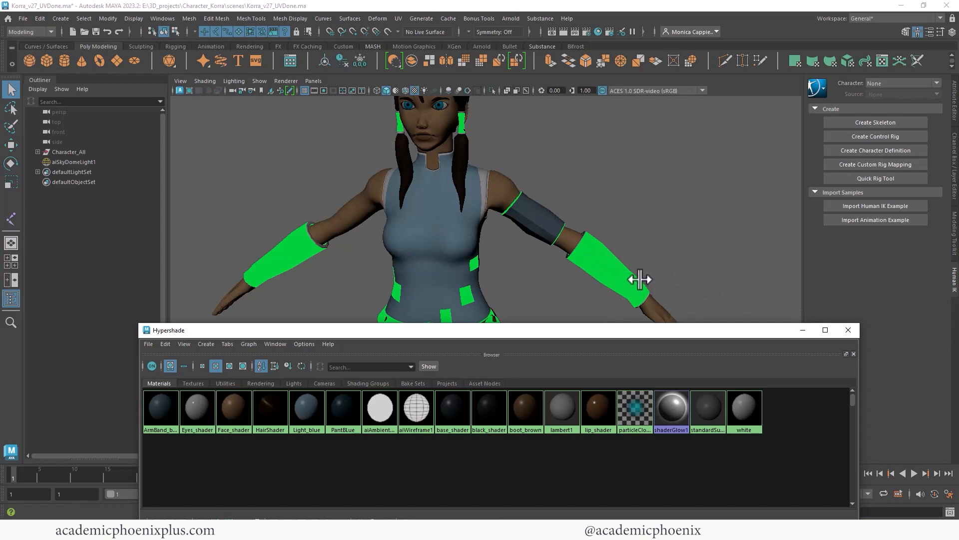
- Undo the deletion of the HairBandBlue material and minimise the Hypershade window
{"action": "left_click", "coordinate": [658, 214]}
{"action": "key", "text": "ctrl+z"}
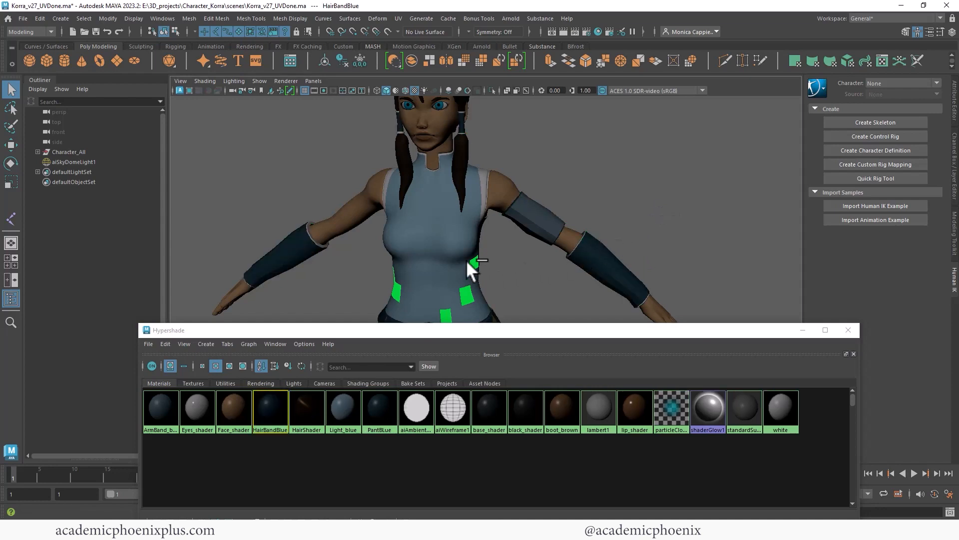
{"action": "middle_click_drag", "start_coordinate": [466, 261], "coordinate": [478, 216], "text": "alt"}
{"action": "left_click", "coordinate": [478, 251]}
{"action": "left_click", "coordinate": [802, 330]}
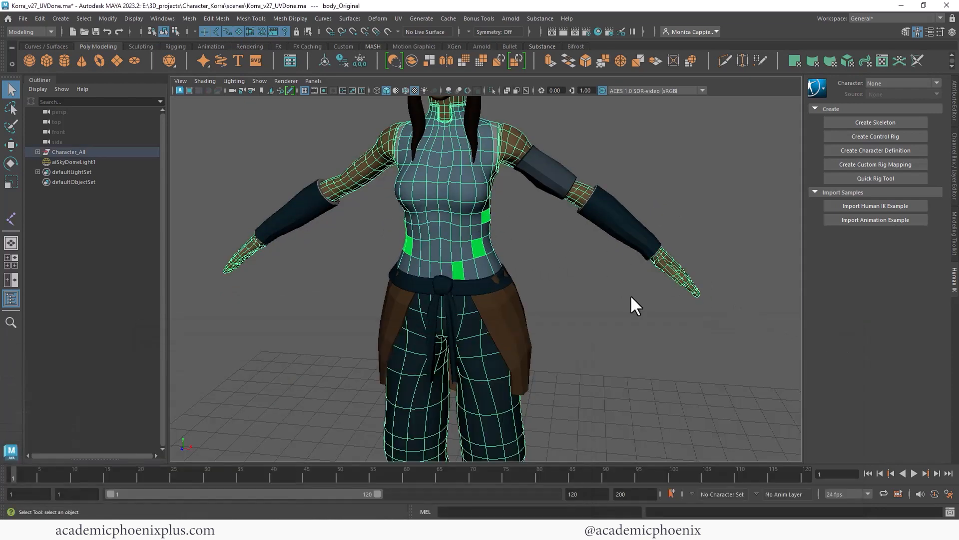
- Select the green faces on both sides of the body's torso and assign the existing light blue material to them
{"action": "left_click_drag", "start_coordinate": [428, 220], "coordinate": [456, 220], "text": "alt"}
{"action": "right_click_drag", "start_coordinate": [456, 220], "coordinate": [460, 254]}
{"action": "left_click", "coordinate": [469, 216]}
{"action": "left_click_drag", "start_coordinate": [470, 216], "coordinate": [475, 253], "text": "alt"}
{"action": "left_click", "coordinate": [476, 253]}
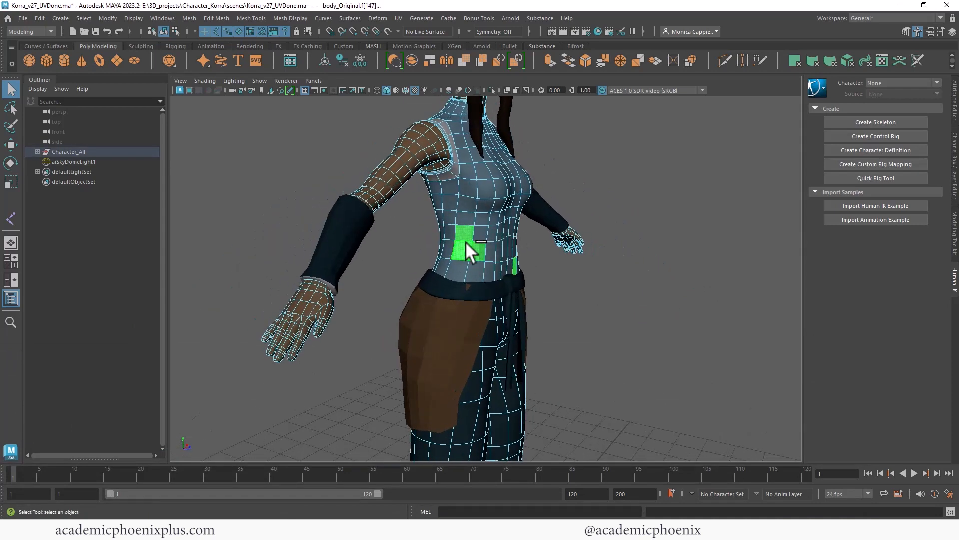
{"action": "right_click_drag", "start_coordinate": [468, 234], "coordinate": [553, 457]}
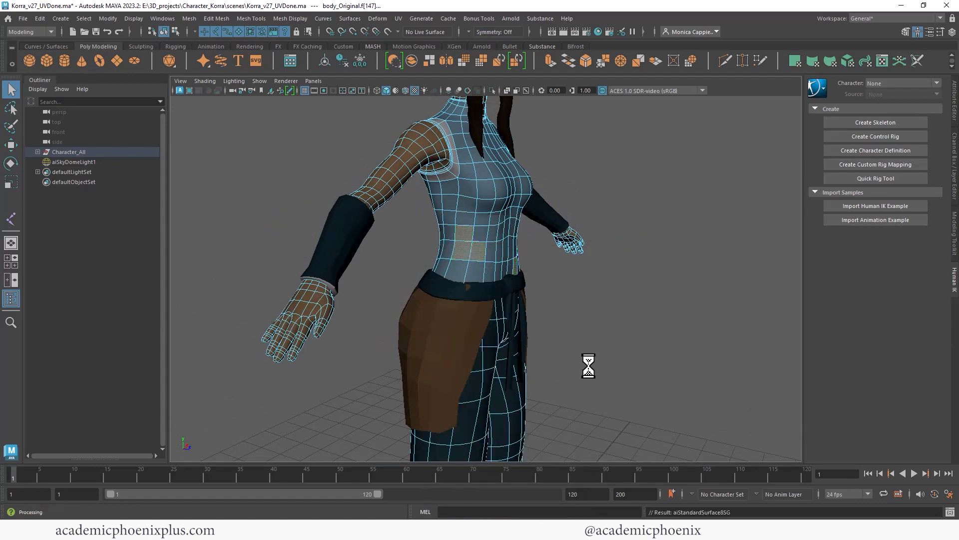
{"action": "left_click", "coordinate": [664, 289]}
- Return the body mesh to object mode and inspect the shirt's shading from the front
{"action": "left_click_drag", "start_coordinate": [663, 289], "coordinate": [527, 249], "text": "alt"}
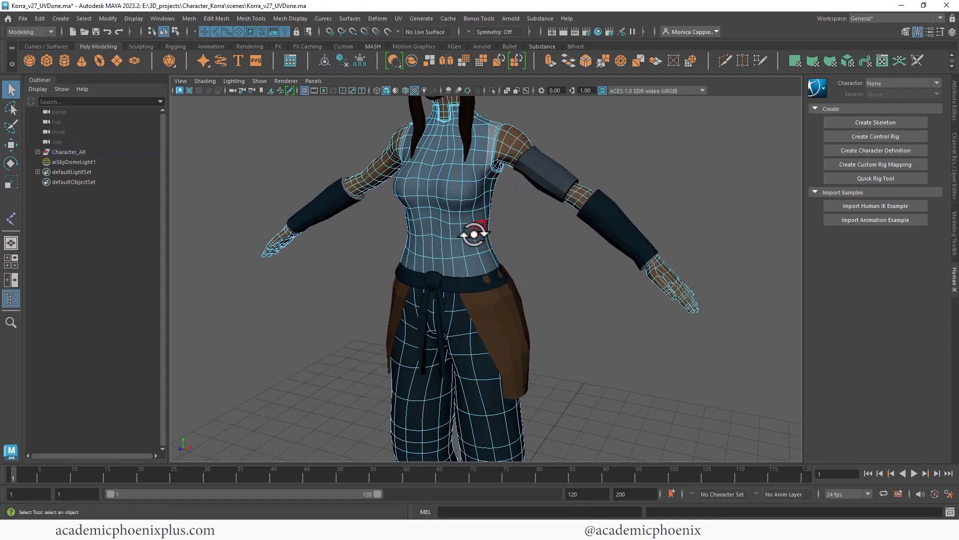
{"action": "right_click_drag", "start_coordinate": [476, 235], "coordinate": [515, 219]}
{"action": "middle_click_drag", "start_coordinate": [516, 220], "coordinate": [522, 296], "text": "alt"}
{"action": "right_click_drag", "start_coordinate": [523, 295], "coordinate": [523, 244], "text": "alt"}
{"action": "left_click_drag", "start_coordinate": [523, 245], "coordinate": [574, 205], "text": "alt"}
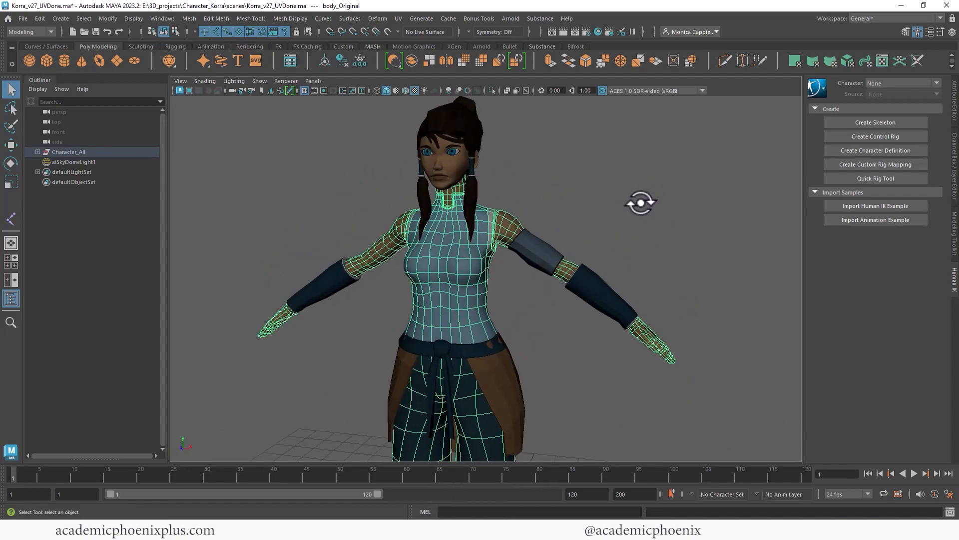
- Undo the object mode switch and the material assignment on the torso faces
{"action": "key", "text": "ctrl+z"}
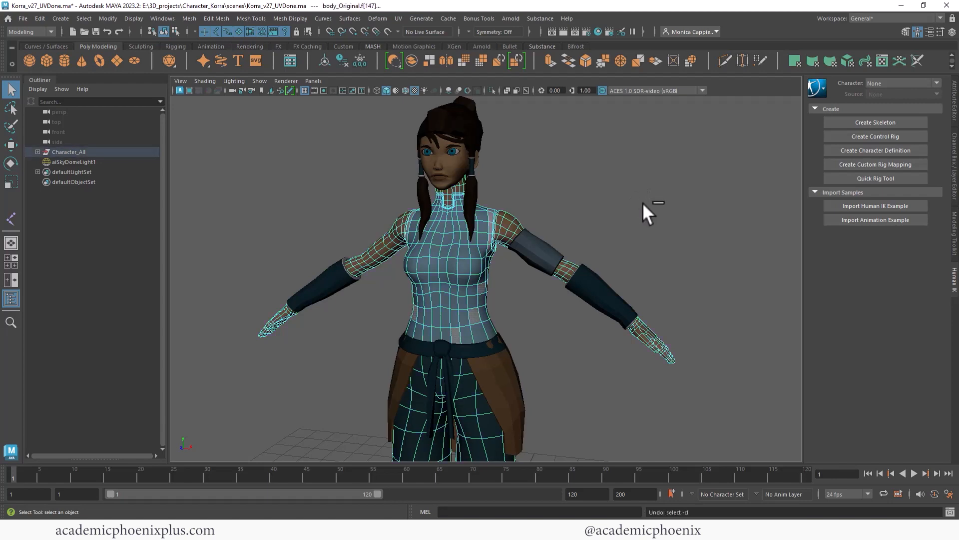
{"action": "key", "text": "ctrl+z"}
{"action": "key", "text": "ctrl+z"}
{"action": "key", "text": "ctrl+z"}
{"action": "left_click", "coordinate": [646, 202]}
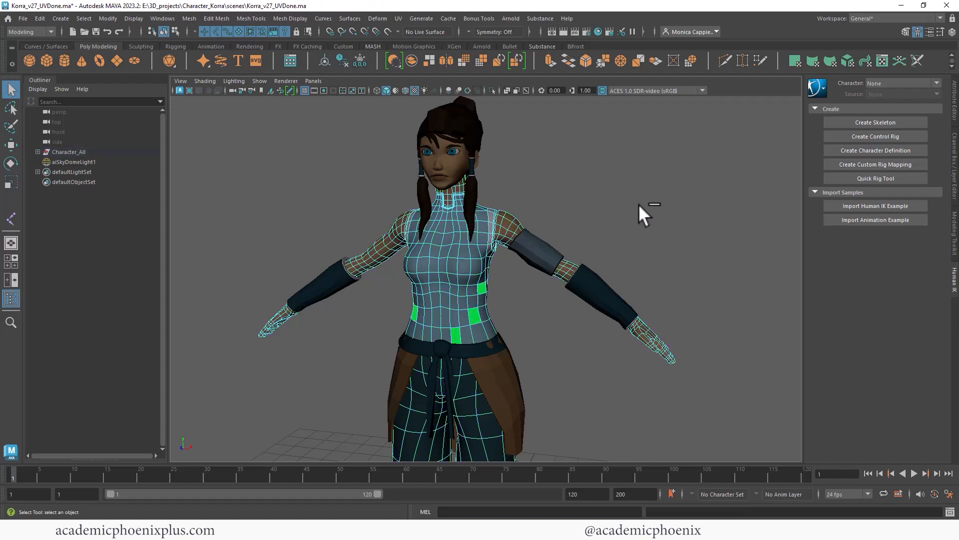
- Frame the torso and render it in the Arnold RenderView to examine the green faces, closing the render window when done
{"action": "right_click_drag", "start_coordinate": [638, 204], "coordinate": [722, 213], "text": "alt"}
{"action": "middle_click_drag", "start_coordinate": [723, 212], "coordinate": [696, 184], "text": "alt"}
{"action": "left_click_drag", "start_coordinate": [696, 184], "coordinate": [643, 188], "text": "alt"}
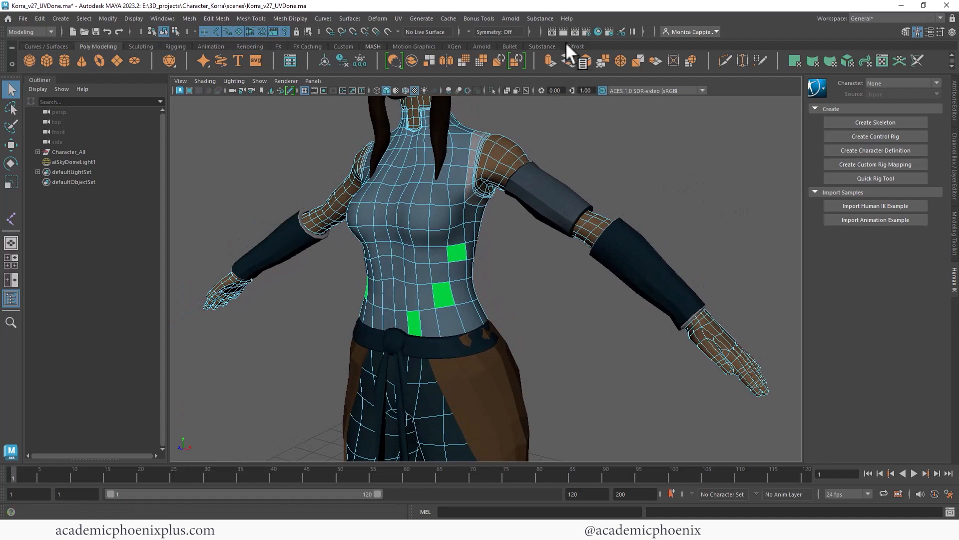
{"action": "left_click", "coordinate": [562, 32]}
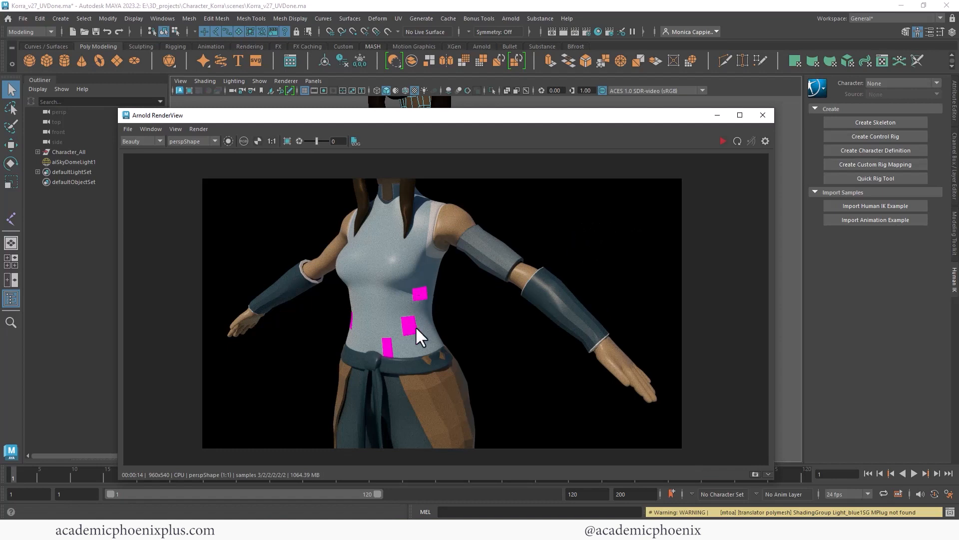
{"action": "left_click_drag", "start_coordinate": [643, 125], "coordinate": [603, 104]}
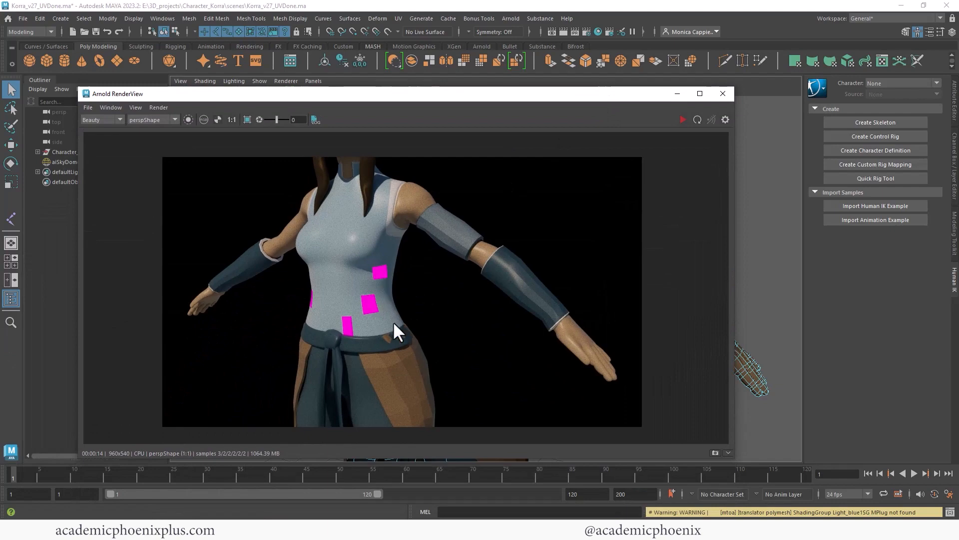
{"action": "left_click", "coordinate": [721, 93]}
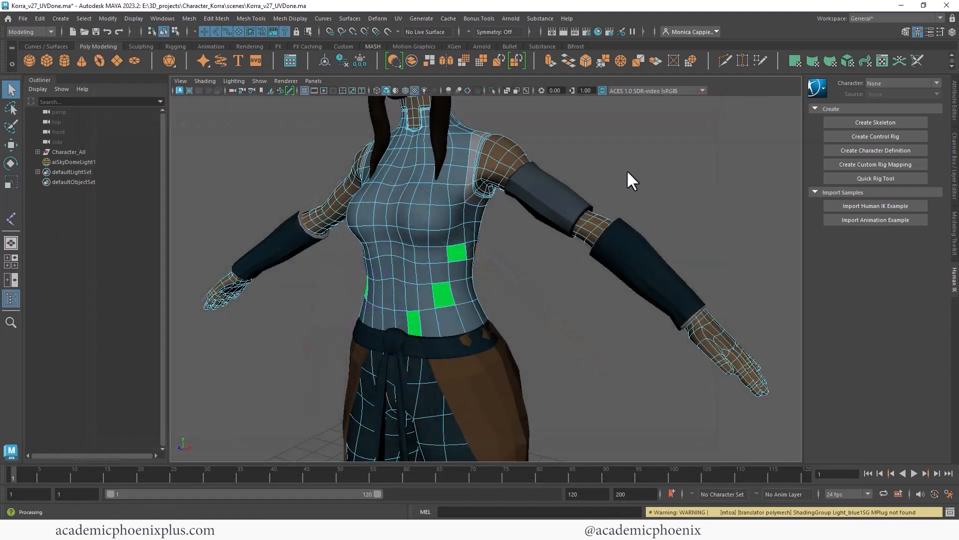
- Try to move a single face on the body's upper arm with soft selection active, and undo the move
{"action": "left_click_drag", "start_coordinate": [627, 169], "coordinate": [541, 177], "text": "alt"}
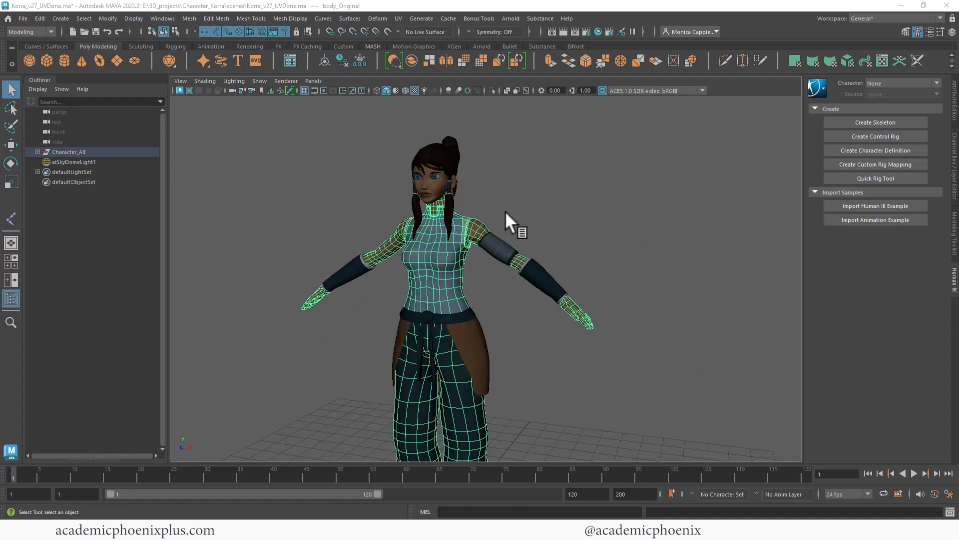
{"action": "left_click_drag", "start_coordinate": [505, 211], "coordinate": [514, 208], "text": "alt"}
{"action": "right_click", "coordinate": [481, 219]}
{"action": "left_click", "coordinate": [476, 192]}
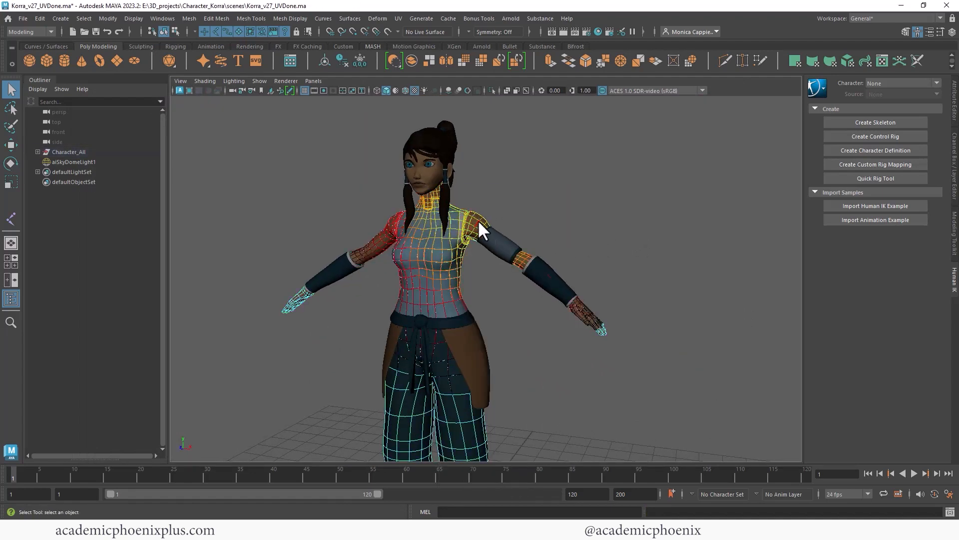
{"action": "left_click", "coordinate": [478, 220]}
{"action": "right_click", "coordinate": [468, 224]}
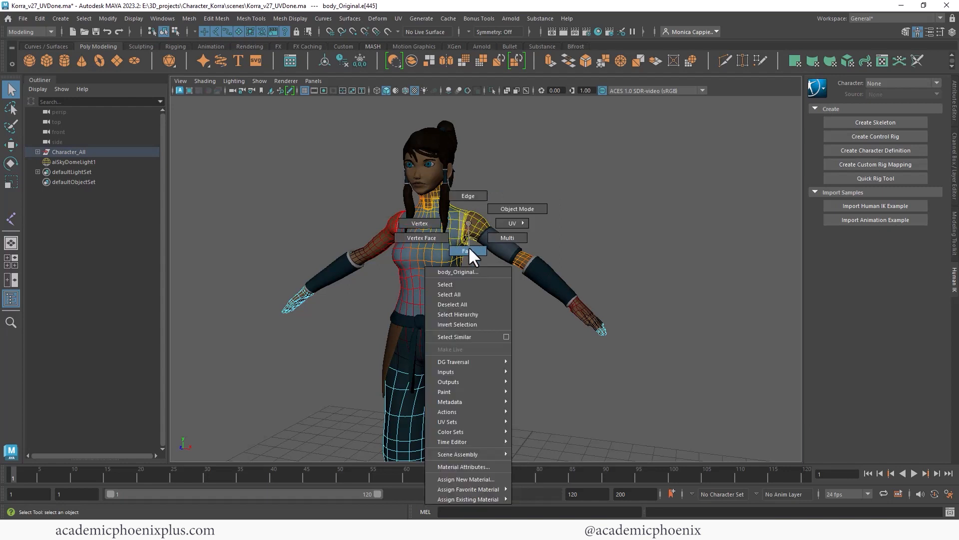
{"action": "left_click", "coordinate": [468, 249]}
{"action": "key", "text": "w"}
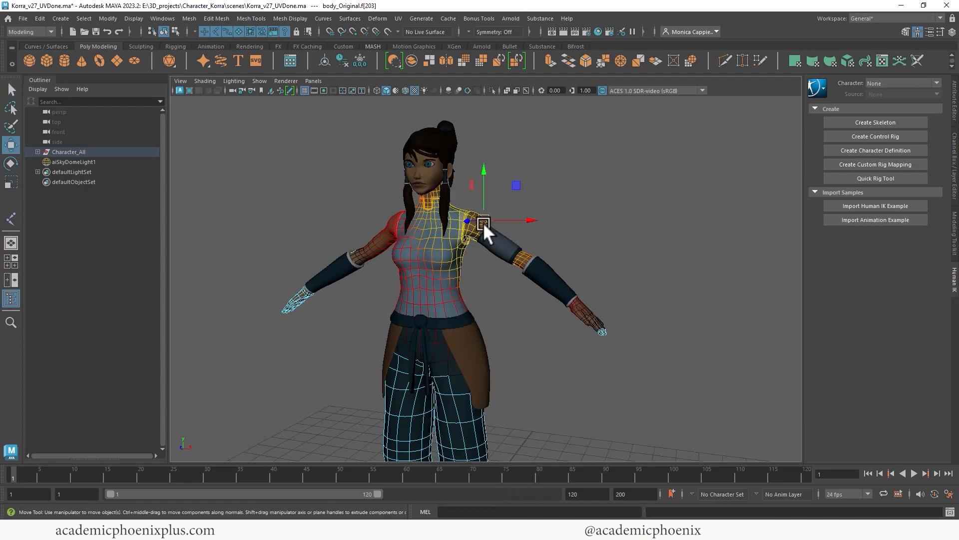
{"action": "left_click_drag", "start_coordinate": [483, 223], "coordinate": [517, 192]}
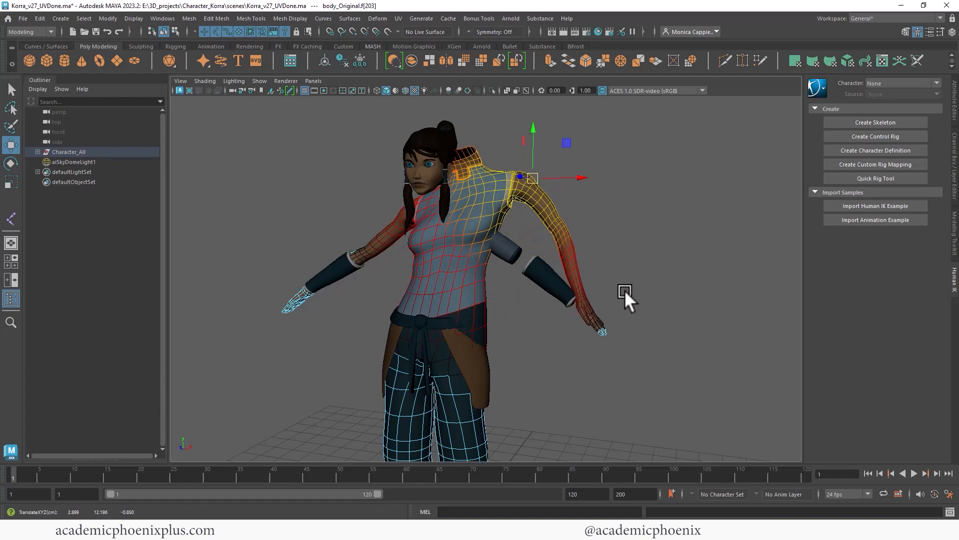
{"action": "key", "text": "ctrl+z"}
{"action": "right_click_drag", "start_coordinate": [545, 218], "coordinate": [580, 216], "text": "alt"}
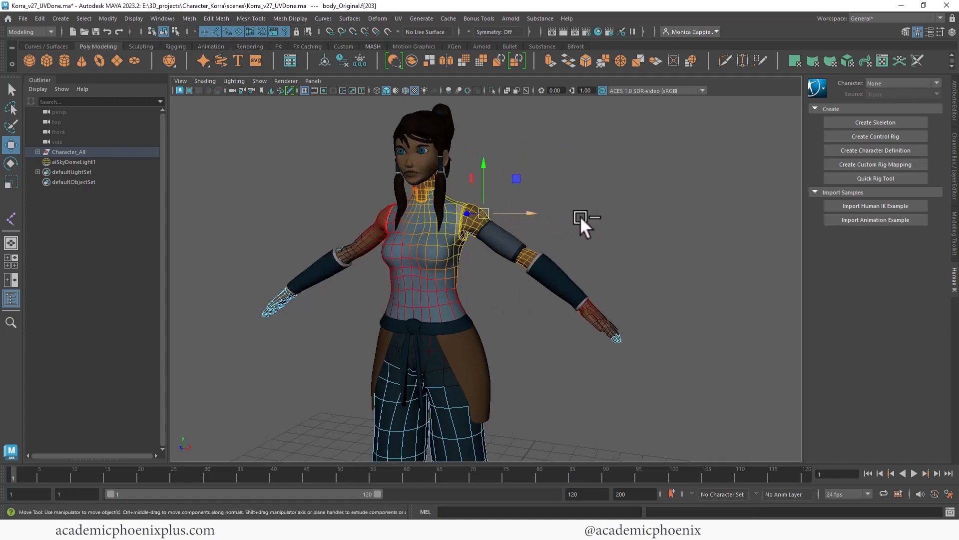
- Switch the body to face selection, select a face near the shoulder and turn off soft selection
{"action": "right_click_drag", "start_coordinate": [487, 217], "coordinate": [547, 205]}
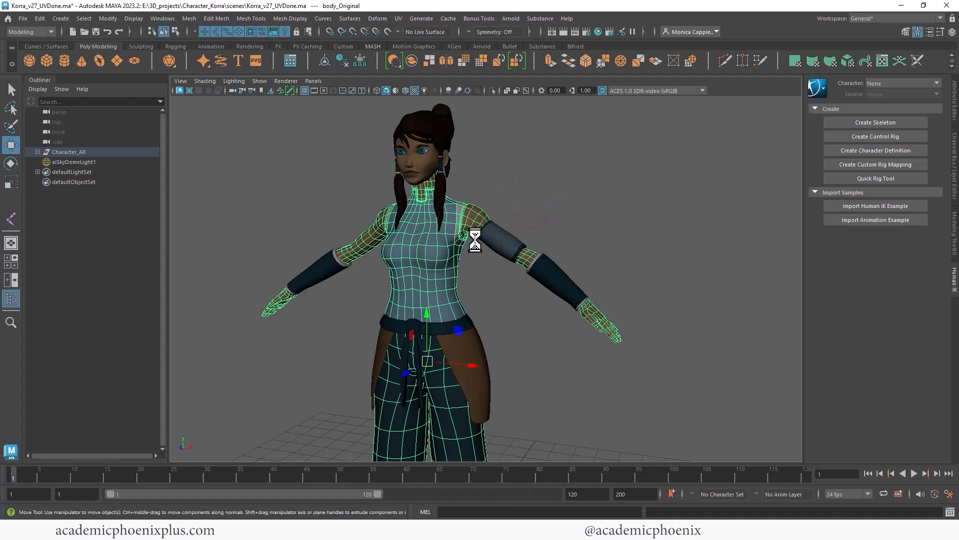
{"action": "right_click_drag", "start_coordinate": [474, 209], "coordinate": [477, 233]}
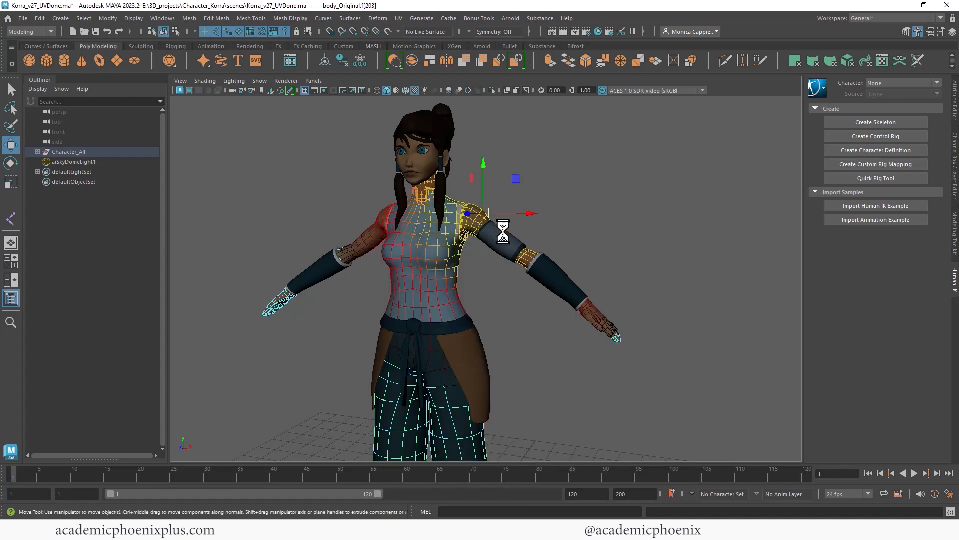
{"action": "left_click", "coordinate": [451, 210]}
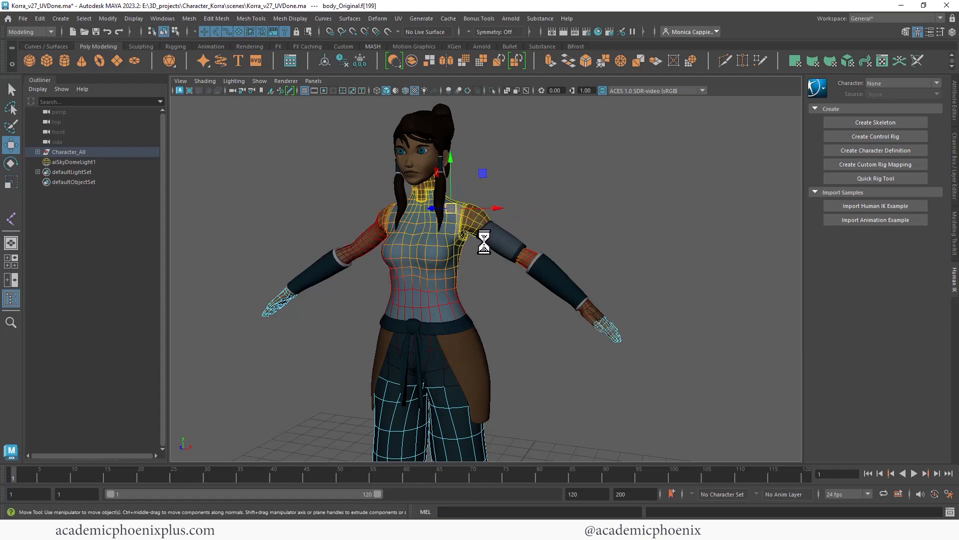
{"action": "right_click_drag", "start_coordinate": [477, 214], "coordinate": [581, 196], "text": "alt"}
{"action": "left_click_drag", "start_coordinate": [581, 195], "coordinate": [553, 216], "text": "alt"}
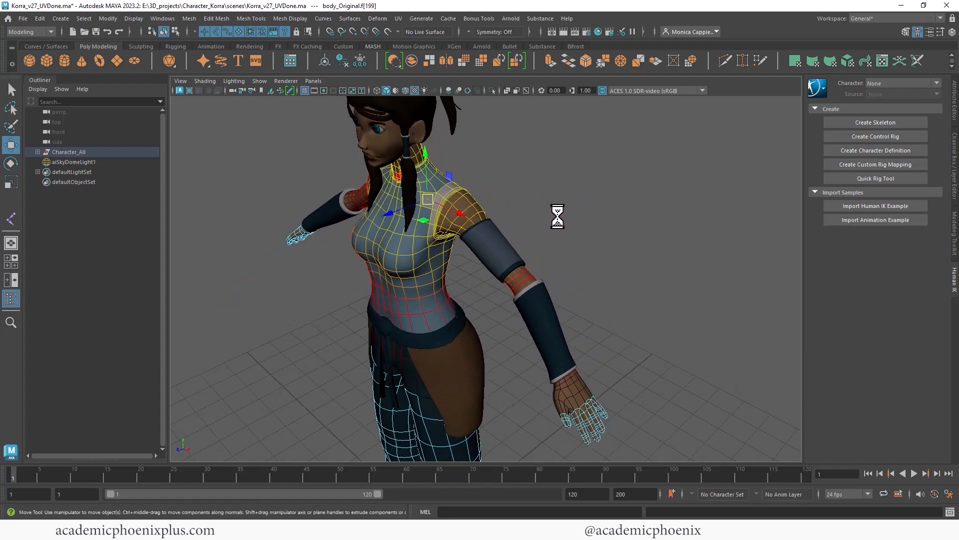
{"action": "key", "text": "b"}
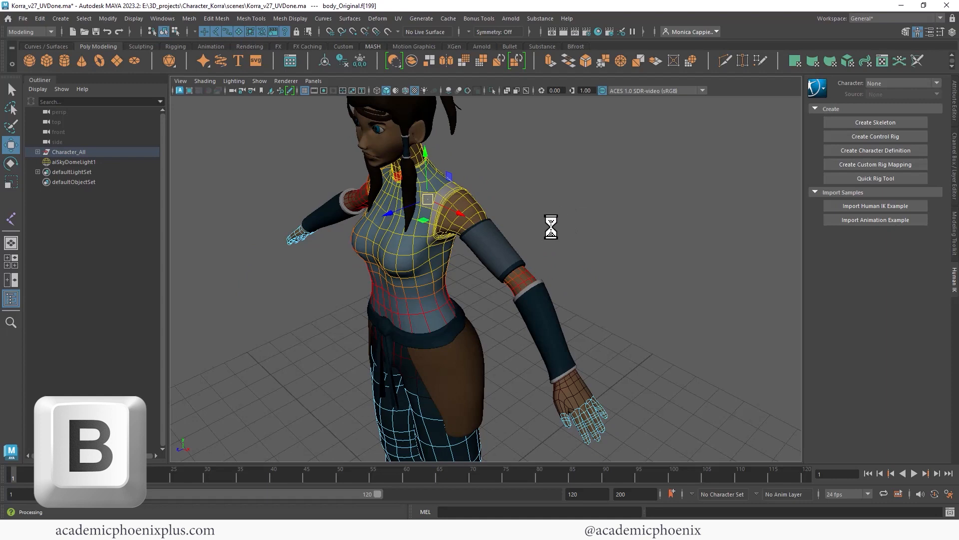
{"action": "key", "text": "b"}
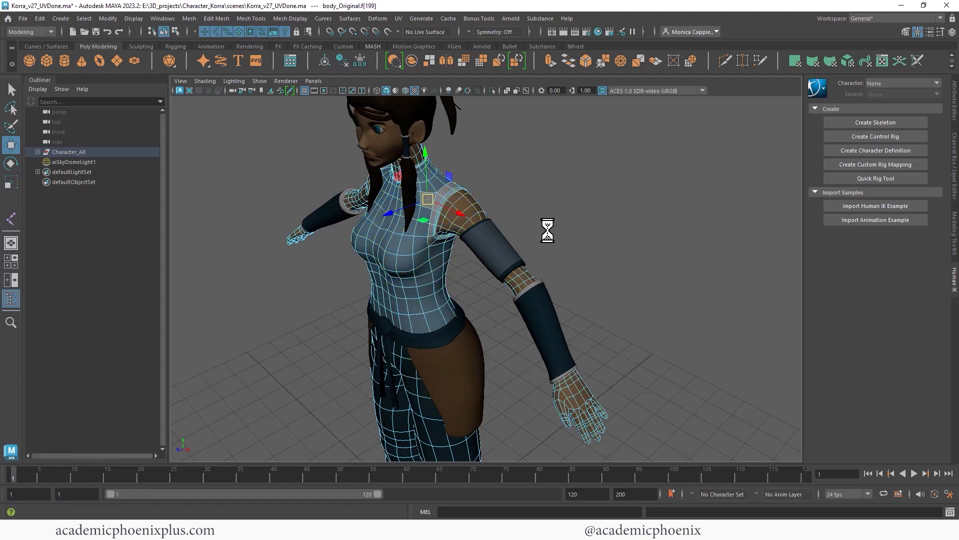
- Try pulling one upper-arm face outward without soft selection, and turn off the body's smooth mesh preview
{"action": "left_click_drag", "start_coordinate": [494, 220], "coordinate": [550, 207], "text": "alt"}
{"action": "left_click", "coordinate": [476, 212]}
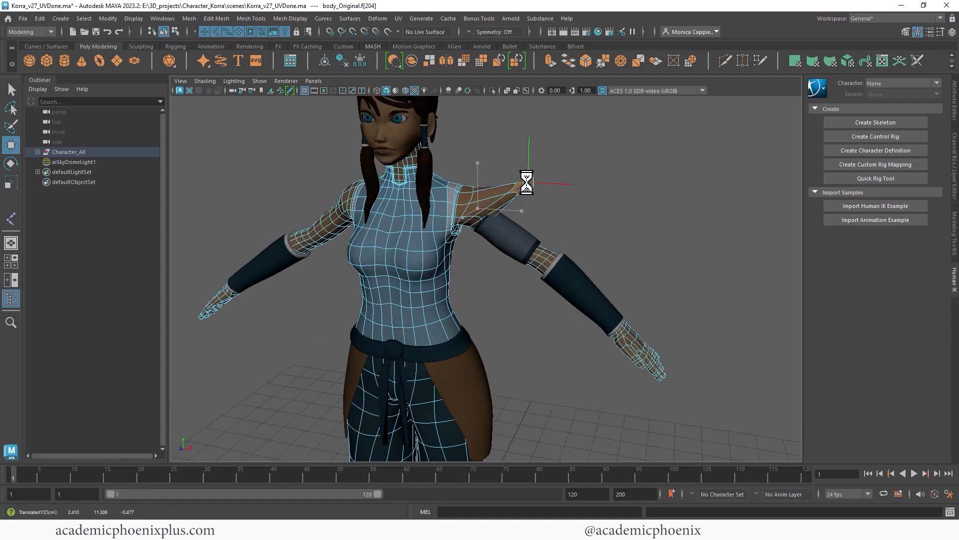
{"action": "key", "text": "1"}
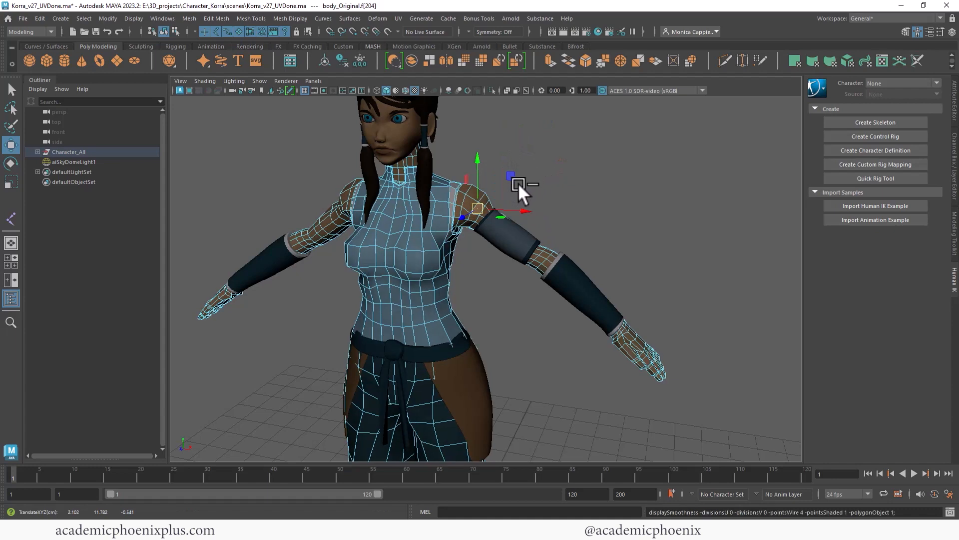
- Try moving another face on the upper arm outward, and undo the move
{"action": "left_click", "coordinate": [471, 190]}
{"action": "left_click_drag", "start_coordinate": [477, 194], "coordinate": [549, 157]}
{"action": "key", "text": "ctrl+z"}
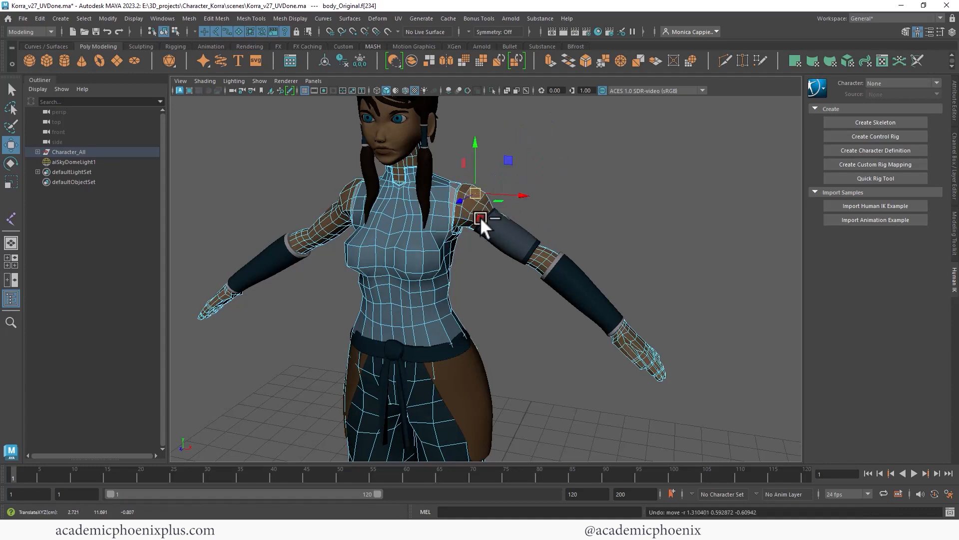
{"action": "key", "text": "ctrl+z"}
{"action": "key", "text": "ctrl+z"}
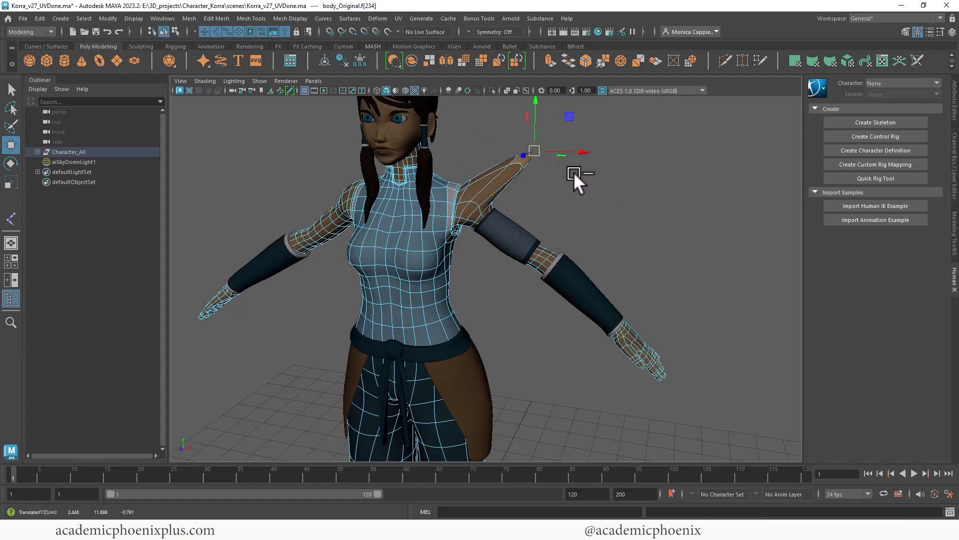
{"action": "left_click_drag", "start_coordinate": [574, 172], "coordinate": [499, 198], "text": "alt"}
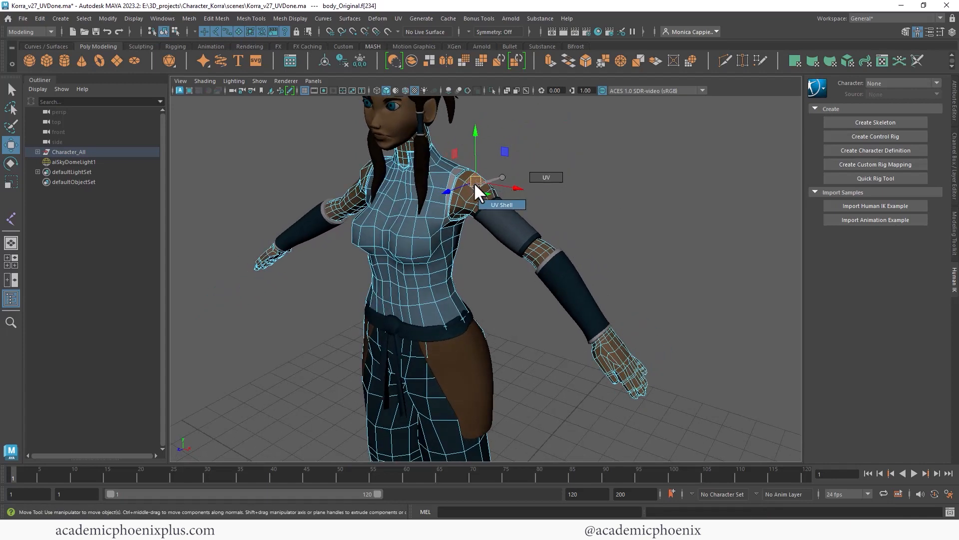
- Return the body to object selection and open the Move tool's settings
{"action": "right_click_drag", "start_coordinate": [473, 182], "coordinate": [490, 175]}
{"action": "left_click_drag", "start_coordinate": [477, 190], "coordinate": [489, 175], "text": "alt"}
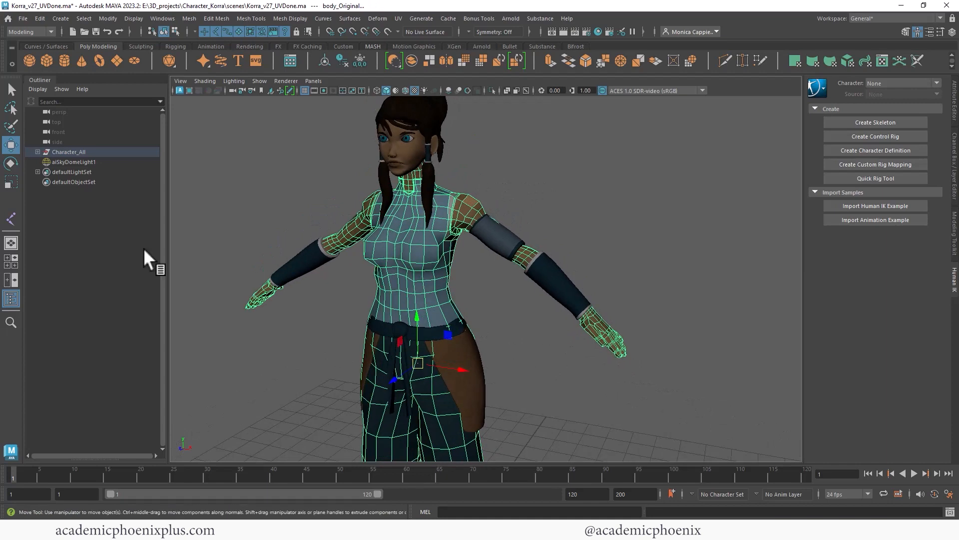
{"action": "double_click", "coordinate": [13, 146]}
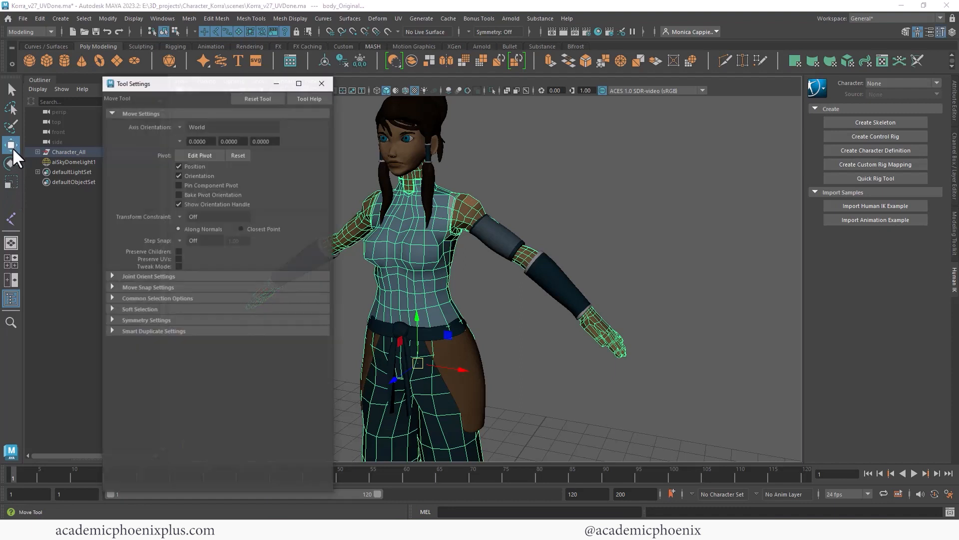
- Switch the body to face selection, select a face on the shoulder and turn on soft selection
{"action": "right_click_drag", "start_coordinate": [472, 203], "coordinate": [471, 214]}
{"action": "left_click", "coordinate": [470, 206]}
{"action": "left_click", "coordinate": [470, 202]}
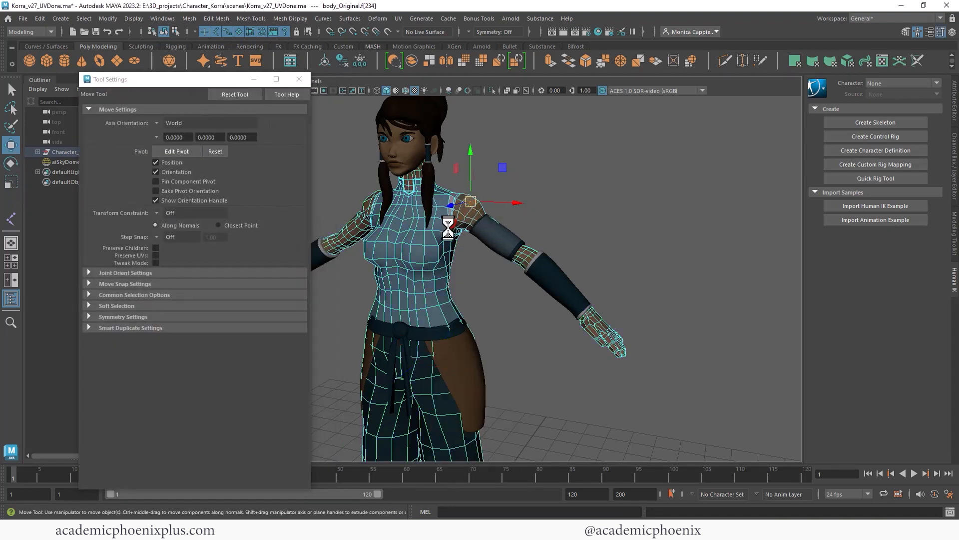
{"action": "key", "text": "b"}
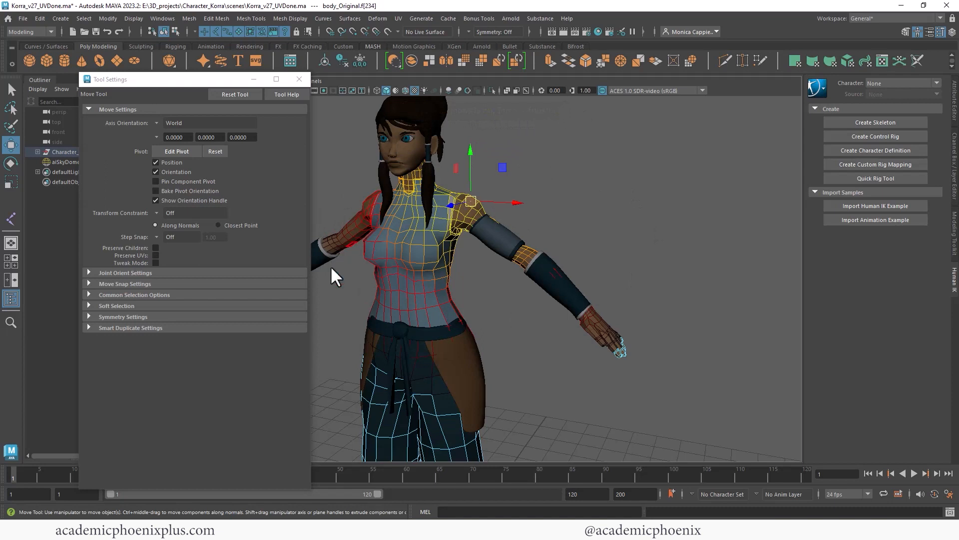
- Reopen the Move tool's settings, expand the Soft Selection options and disable Soft Select
{"action": "left_click", "coordinate": [300, 79]}
{"action": "double_click", "coordinate": [12, 144]}
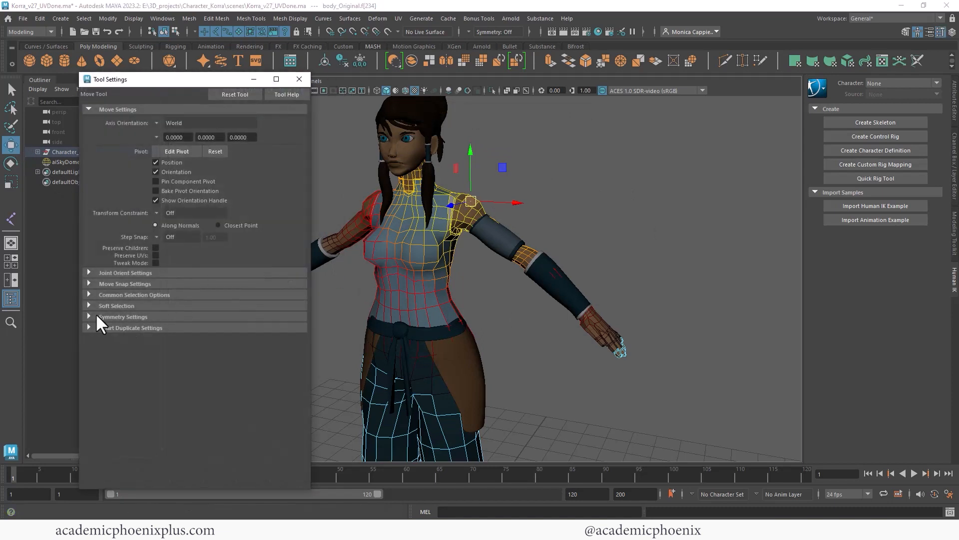
{"action": "left_click", "coordinate": [89, 306]}
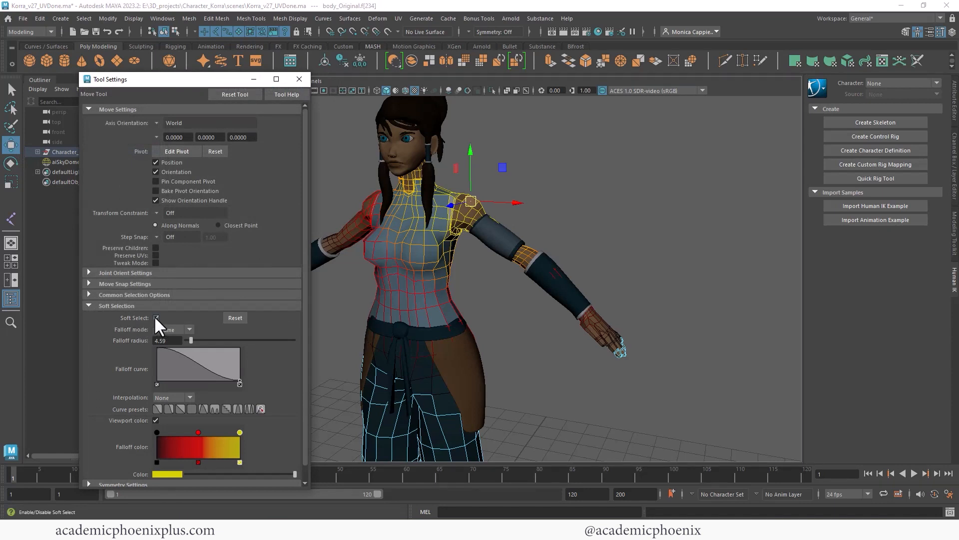
{"action": "left_click", "coordinate": [155, 317]}
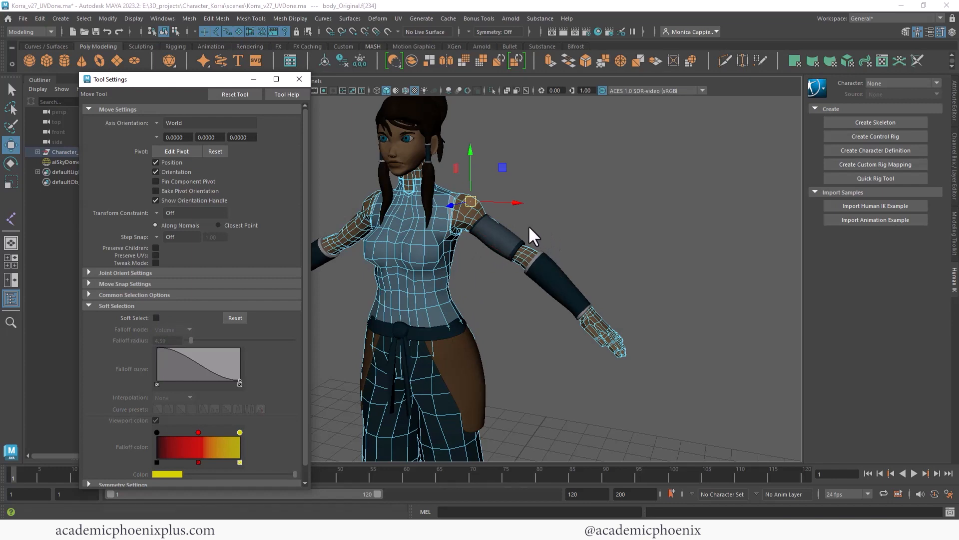
- Toggle soft selection on and off several times, leaving it on
{"action": "key", "text": "b"}
{"action": "key", "text": "b"}
{"action": "key", "text": "b"}
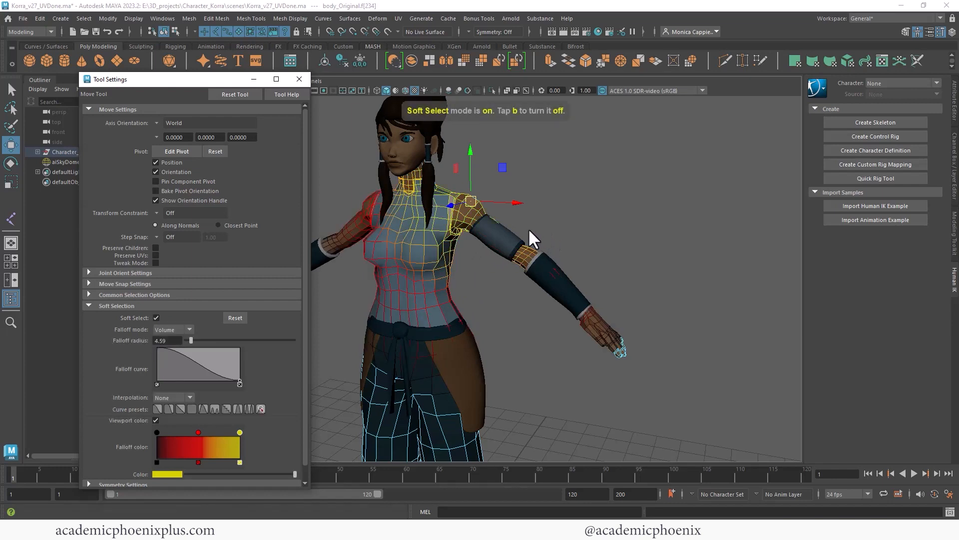
{"action": "key", "text": "b"}
{"action": "key", "text": "b"}
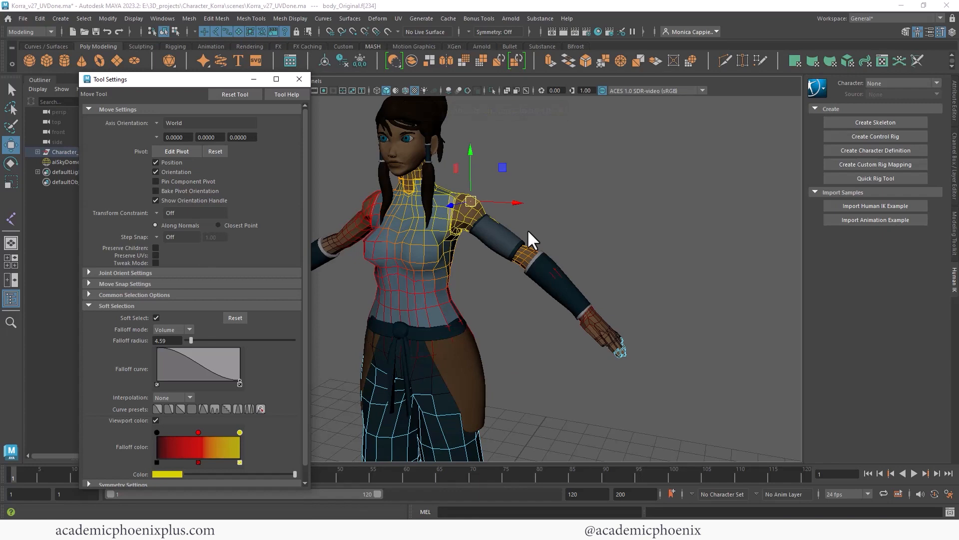
{"action": "key", "text": "b"}
{"action": "key", "text": "b"}
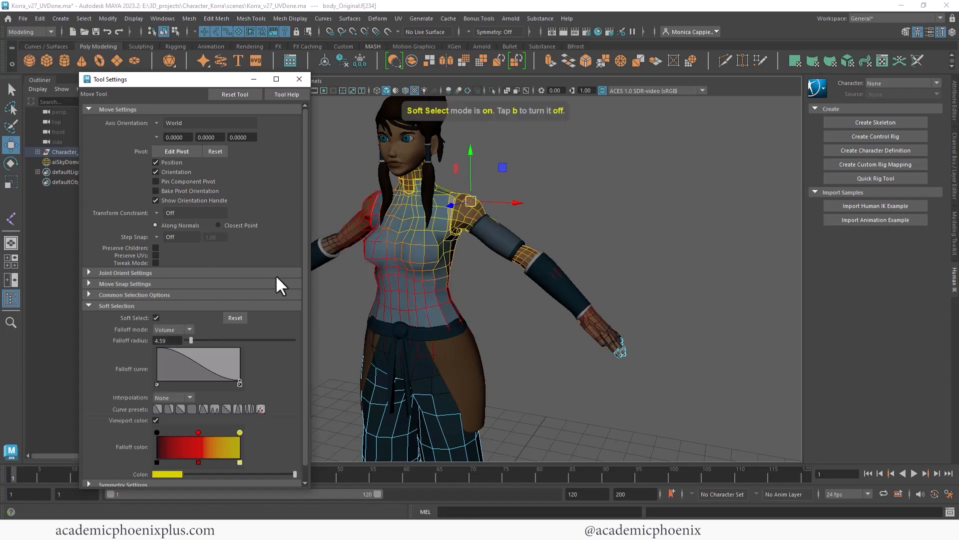
- Set the soft selection falloff radius to 0.94 and move the selected shoulder face slightly
{"action": "left_click_drag", "start_coordinate": [190, 338], "coordinate": [188, 339]}
{"action": "left_click_drag", "start_coordinate": [476, 198], "coordinate": [485, 191]}
{"action": "left_click_drag", "start_coordinate": [550, 181], "coordinate": [575, 174], "text": "alt"}
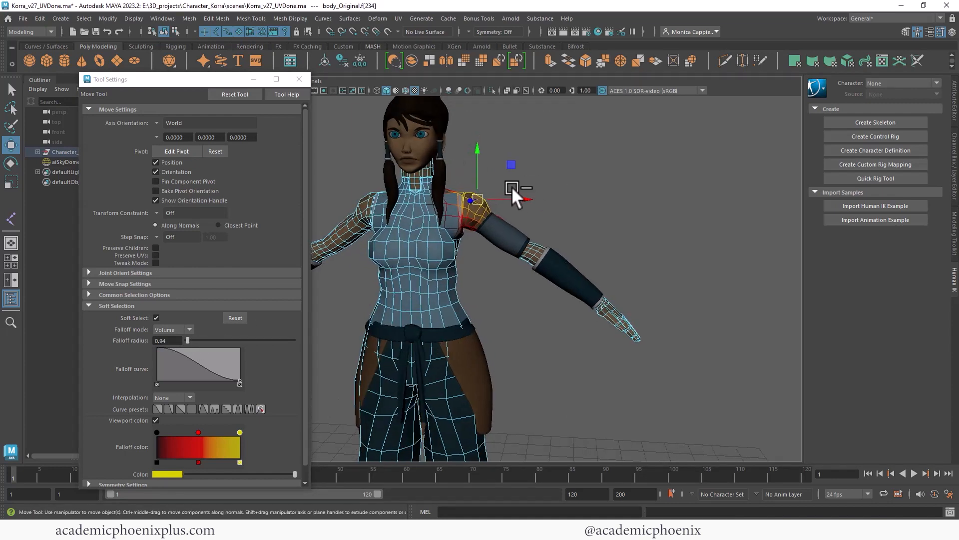
- Reshape the shoulder and upper arm by moving several of their faces with soft selection
{"action": "left_click", "coordinate": [453, 191]}
{"action": "left_click_drag", "start_coordinate": [452, 191], "coordinate": [455, 187]}
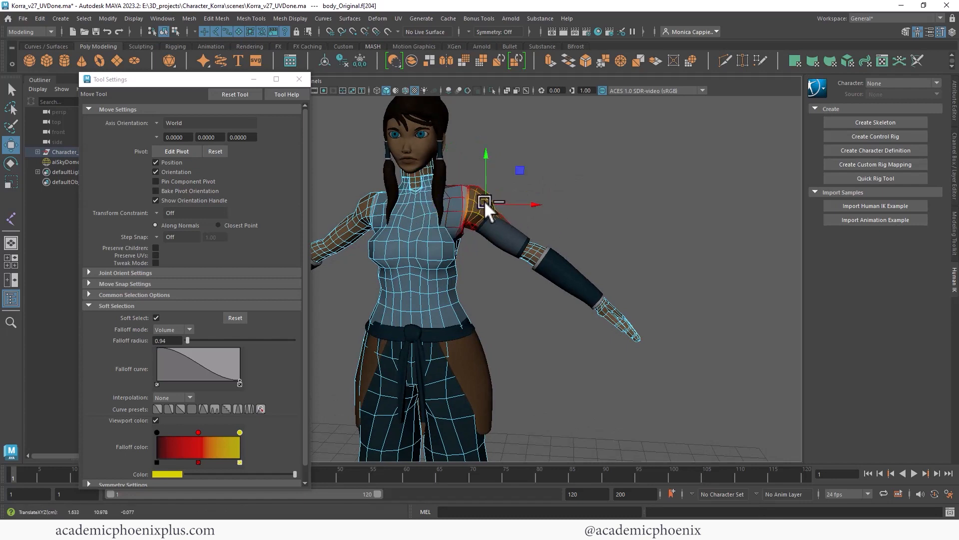
{"action": "left_click", "coordinate": [463, 189]}
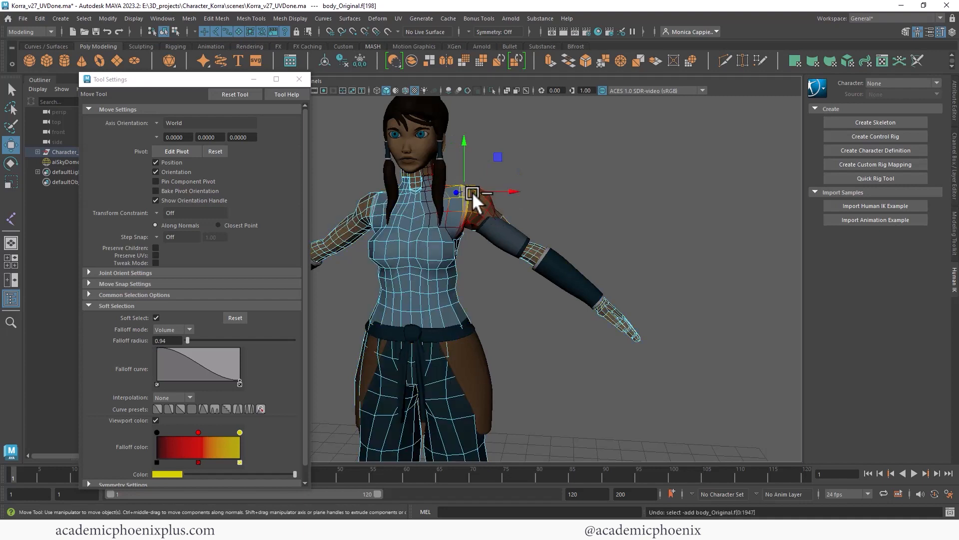
{"action": "left_click_drag", "start_coordinate": [465, 189], "coordinate": [466, 183]}
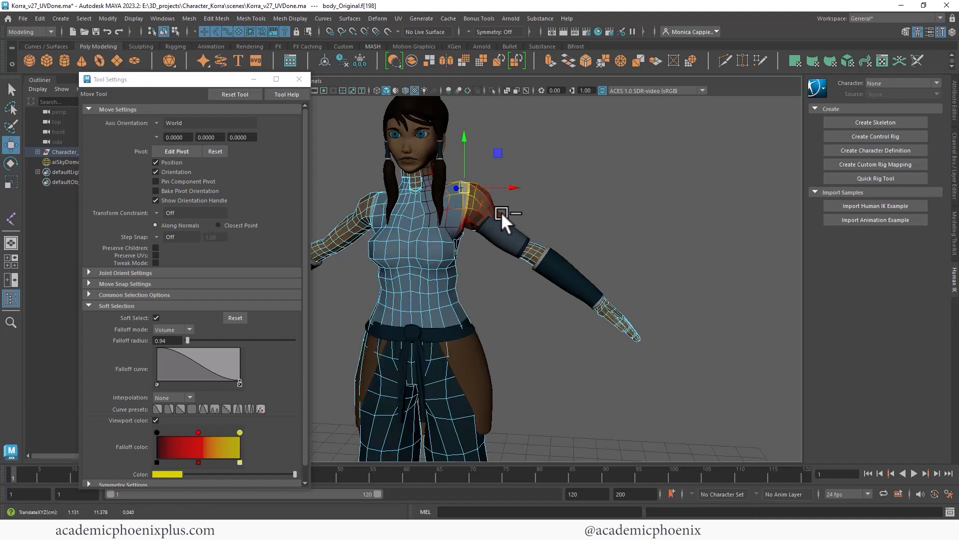
{"action": "left_click", "coordinate": [499, 205]}
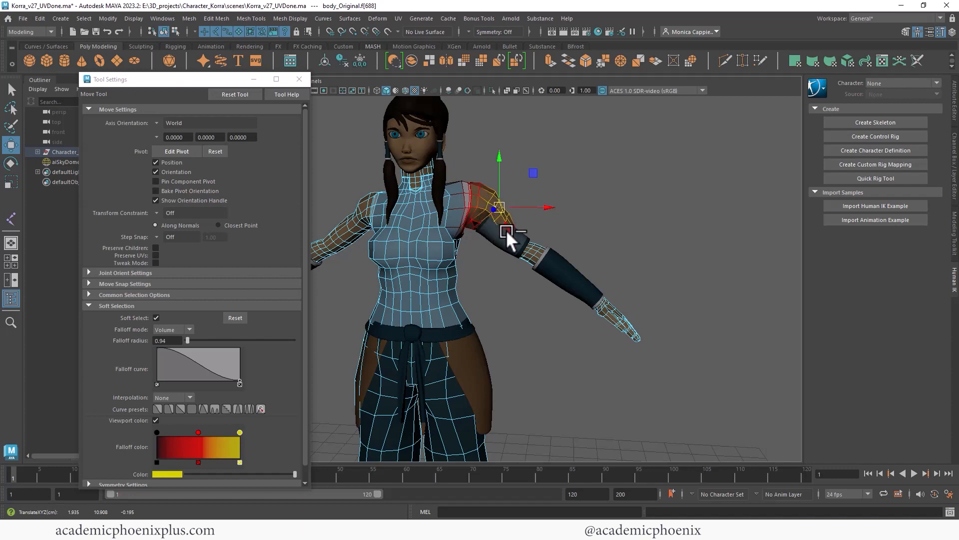
{"action": "scroll", "coordinate": [548, 169], "scroll_direction": "up", "scroll_amount": 2}
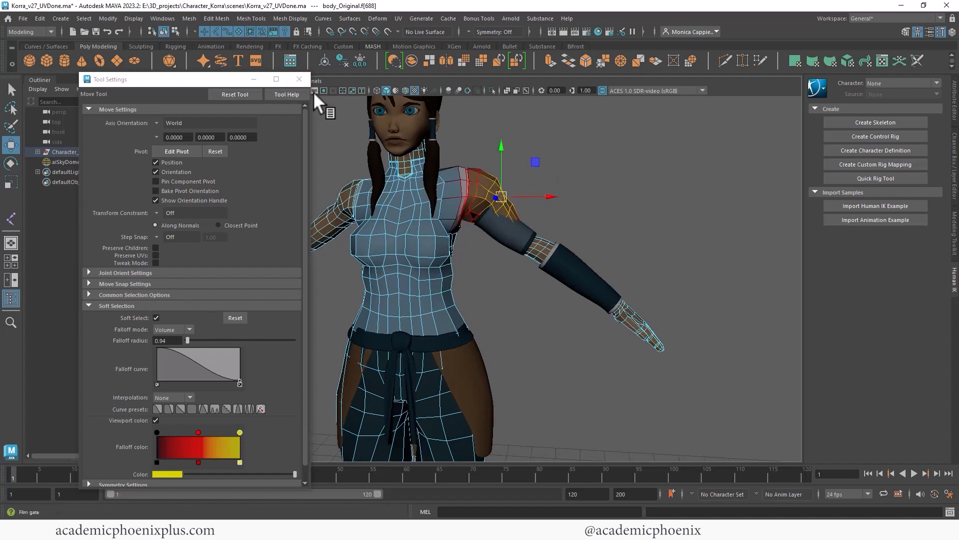
- Close the Move tool's settings, select a face on top of the shoulder and enlarge the soft selection falloff interactively
{"action": "left_click", "coordinate": [300, 79]}
{"action": "key", "text": "b"}
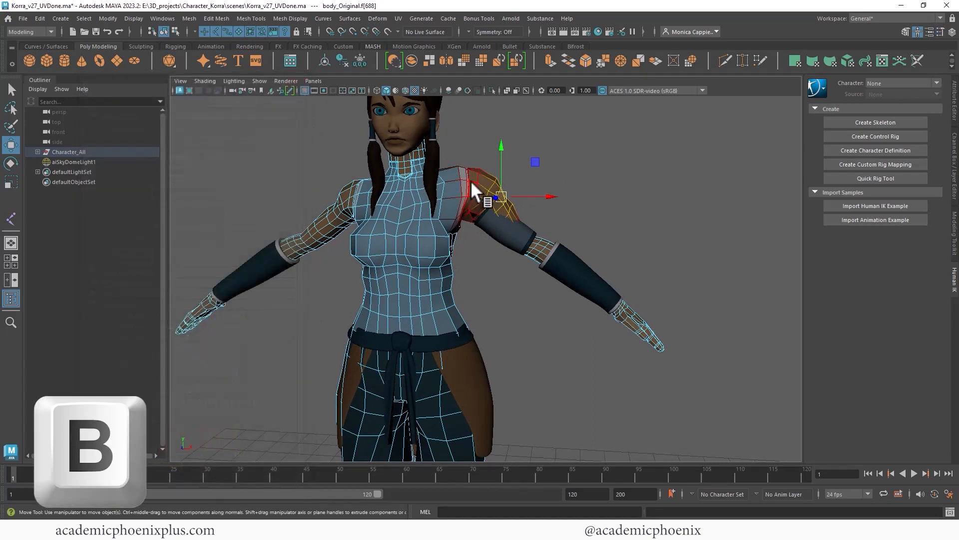
{"action": "left_click", "coordinate": [472, 179]}
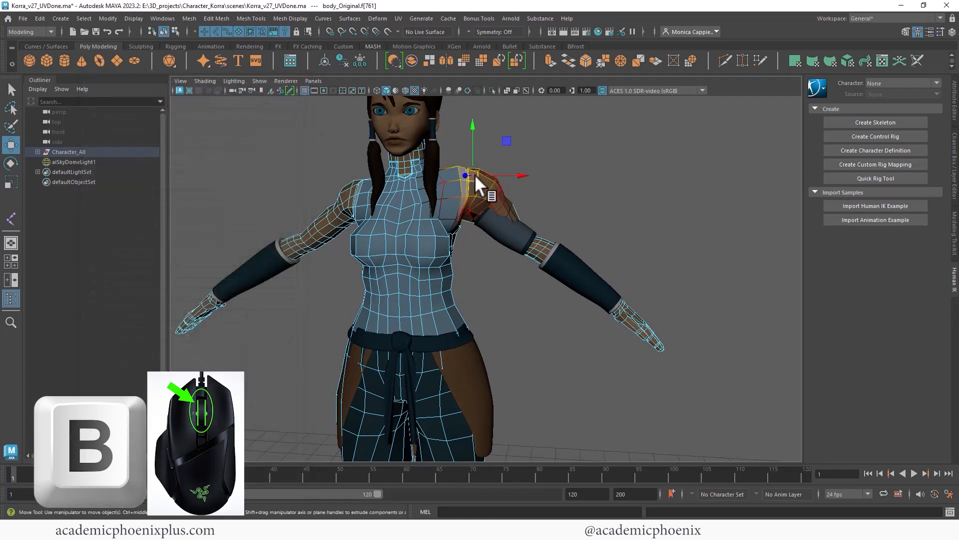
{"action": "middle_click_drag", "start_coordinate": [484, 176], "coordinate": [647, 161]}
- Try moving the shoulder face with the enlarged soft selection falloff, and undo the move
{"action": "left_click_drag", "start_coordinate": [477, 180], "coordinate": [585, 149]}
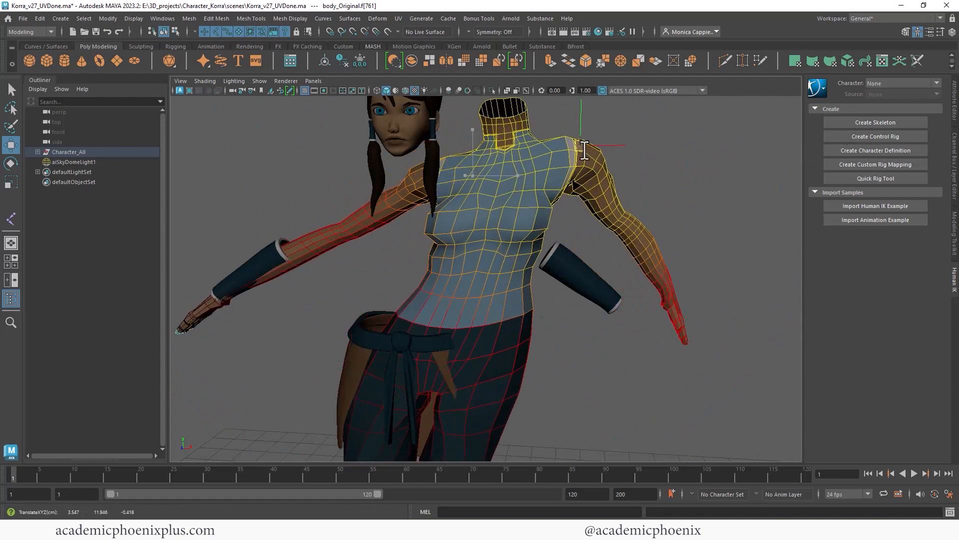
{"action": "key", "text": "space"}
{"action": "key", "text": "ctrl+z"}
- Return to object selection, duplicate the character's head and move the copy sideways along X beside the original
{"action": "scroll", "coordinate": [682, 171], "scroll_direction": "up", "scroll_amount": 1}
{"action": "left_click", "coordinate": [415, 131]}
{"action": "middle_click_drag", "start_coordinate": [417, 131], "coordinate": [482, 230], "text": "alt"}
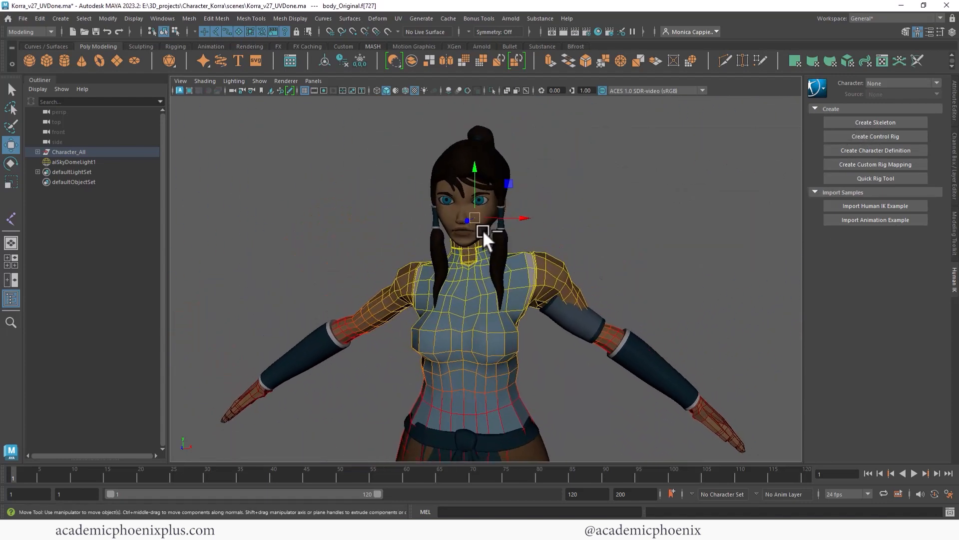
{"action": "right_click_drag", "start_coordinate": [458, 196], "coordinate": [519, 167]}
{"action": "scroll", "coordinate": [486, 206], "scroll_direction": "up", "scroll_amount": 2}
{"action": "left_click", "coordinate": [486, 206]}
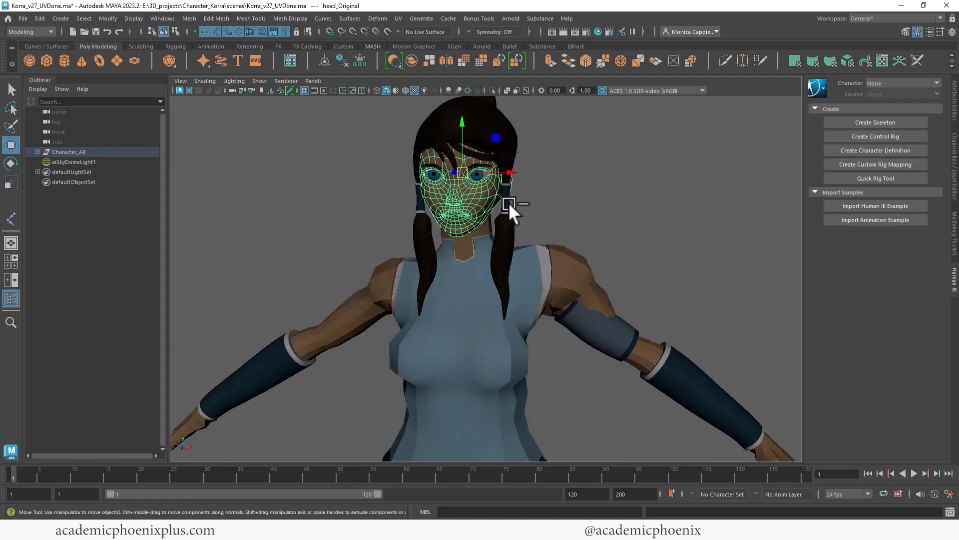
{"action": "left_click_drag", "start_coordinate": [510, 172], "coordinate": [386, 172]}
{"action": "middle_click_drag", "start_coordinate": [386, 172], "coordinate": [434, 178], "text": "alt"}
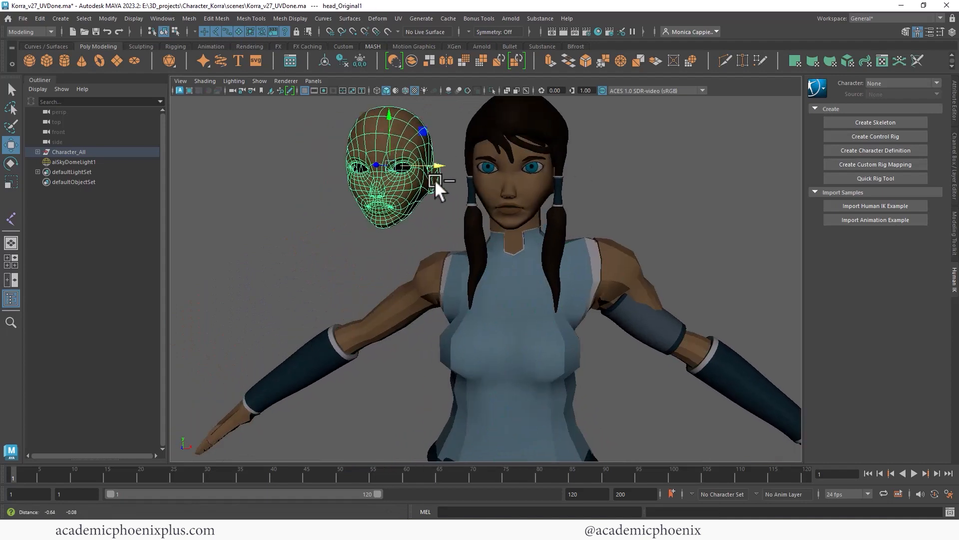
- Switch the duplicated head to vertex selection, select a forehead vertex above the eye and shrink the soft selection falloff
{"action": "left_click_drag", "start_coordinate": [435, 179], "coordinate": [442, 208], "text": "alt"}
{"action": "middle_click_drag", "start_coordinate": [465, 193], "coordinate": [435, 214], "text": "alt"}
{"action": "right_click_drag", "start_coordinate": [434, 213], "coordinate": [463, 200], "text": "alt"}
{"action": "middle_click_drag", "start_coordinate": [462, 200], "coordinate": [474, 252], "text": "alt"}
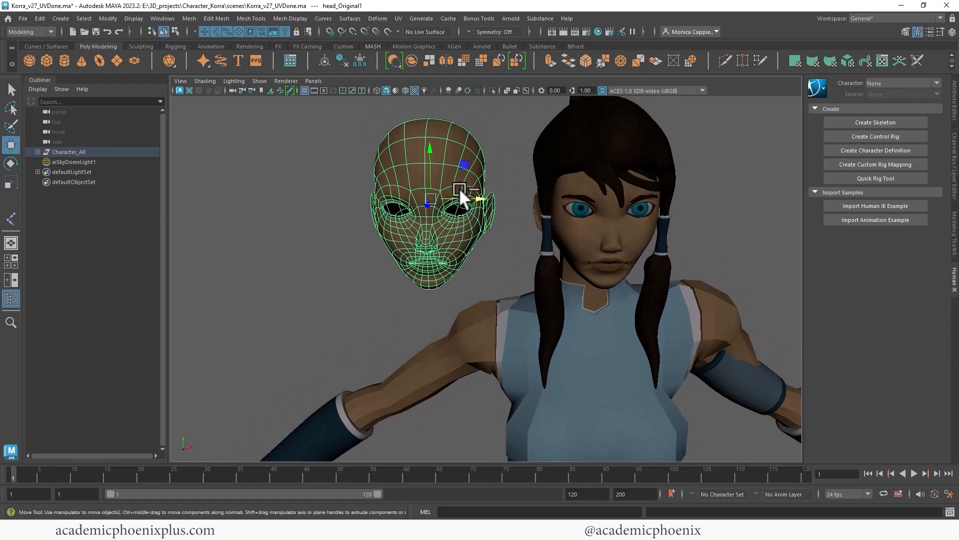
{"action": "key", "text": "F9"}
{"action": "left_click", "coordinate": [456, 185]}
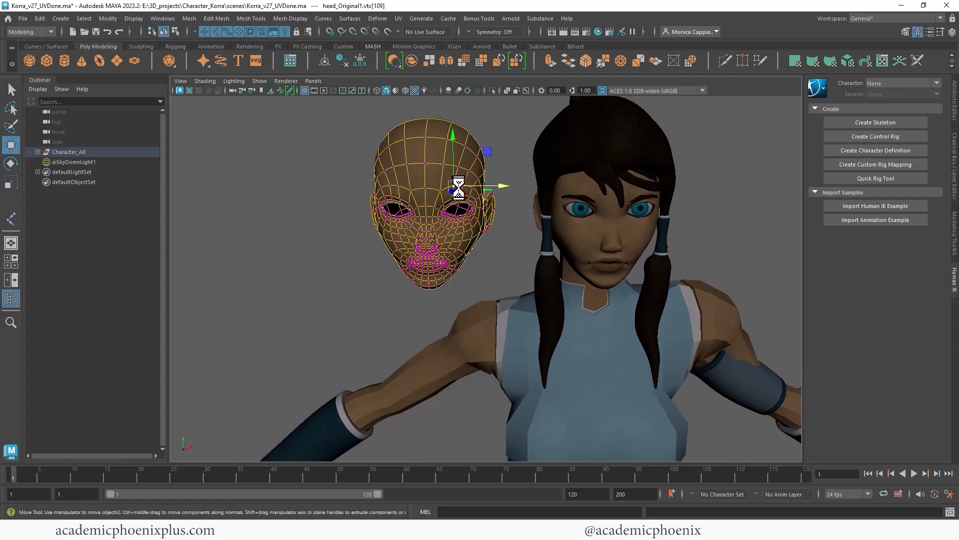
{"action": "key", "text": "b"}
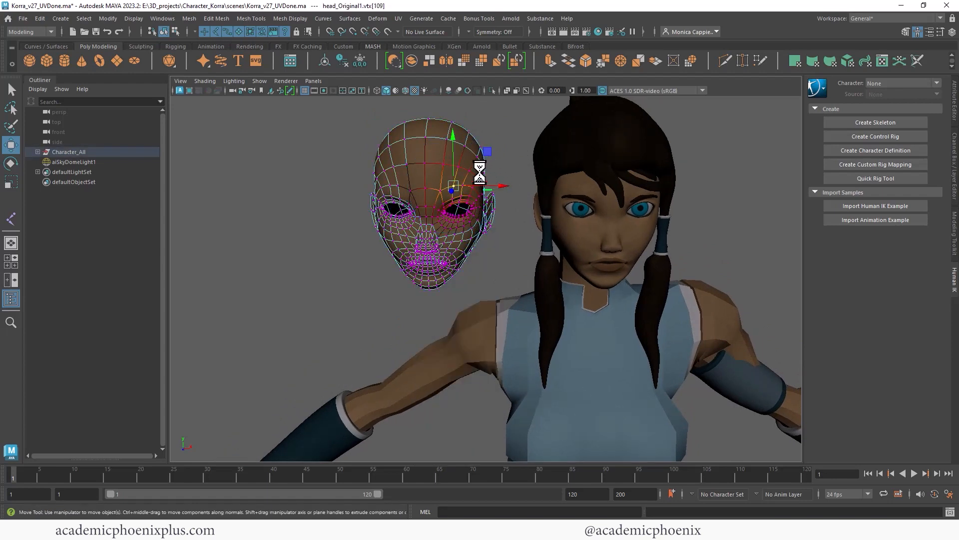
- Move another vertex above the copied head's eye slightly upward with soft selection, and return to object selection
{"action": "left_click", "coordinate": [472, 184]}
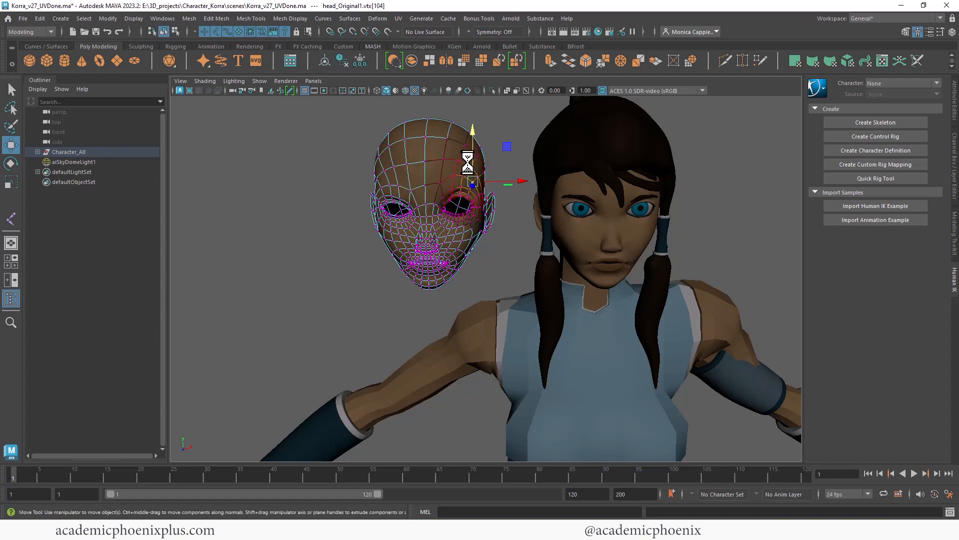
{"action": "left_click_drag", "start_coordinate": [468, 162], "coordinate": [467, 156]}
{"action": "right_click_drag", "start_coordinate": [429, 187], "coordinate": [479, 169]}
{"action": "left_click_drag", "start_coordinate": [479, 169], "coordinate": [449, 231], "text": "alt"}
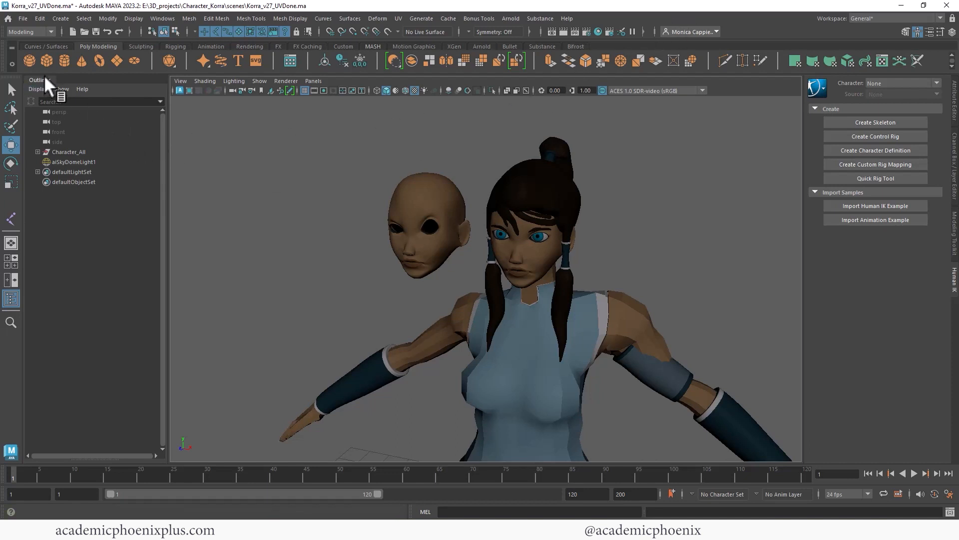
- Undock the Outliner, the Attribute Editor and the shelf into floating windows
{"action": "left_click_drag", "start_coordinate": [41, 80], "coordinate": [190, 132]}
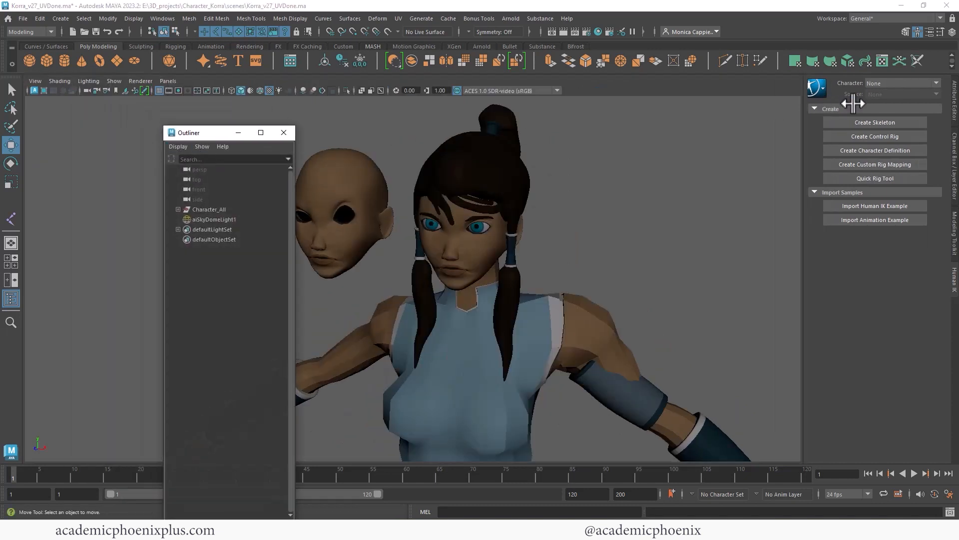
{"action": "left_click_drag", "start_coordinate": [954, 100], "coordinate": [637, 176]}
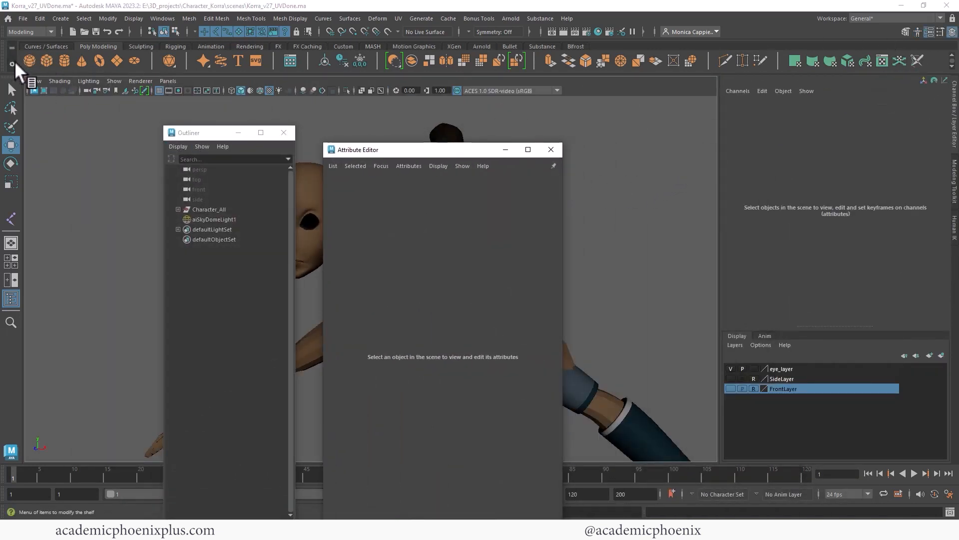
{"action": "left_click_drag", "start_coordinate": [5, 58], "coordinate": [142, 103]}
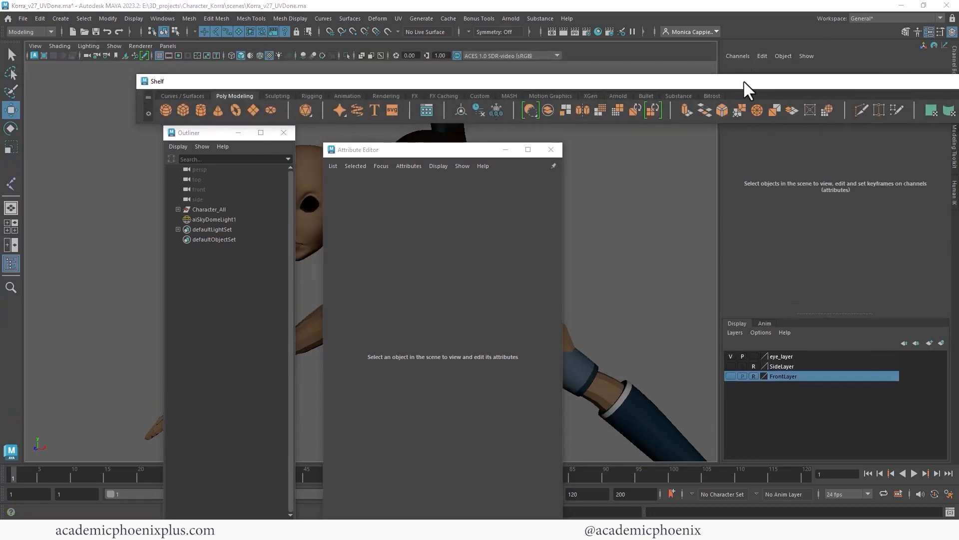
{"action": "left_click_drag", "start_coordinate": [744, 82], "coordinate": [629, 94]}
- Move the floating Attribute Editor around the screen, snap it to the screen edge and close it
{"action": "left_click_drag", "start_coordinate": [359, 150], "coordinate": [778, 8]}
{"action": "left_click_drag", "start_coordinate": [400, 6], "coordinate": [1, 188]}
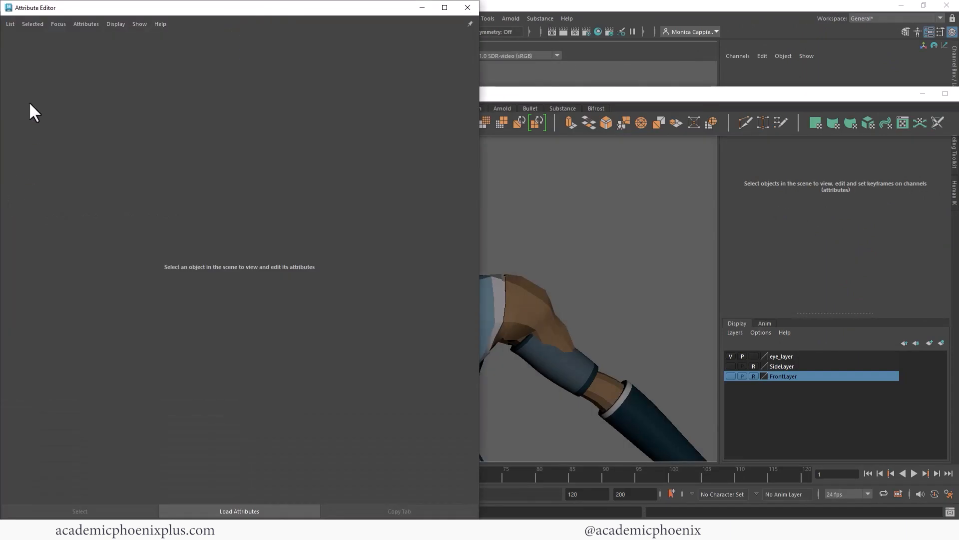
{"action": "left_click", "coordinate": [467, 6]}
- Dock the shelf back above the viewport and relocate the toolbox to the viewport's opposite side
{"action": "left_click_drag", "start_coordinate": [94, 92], "coordinate": [72, 41]}
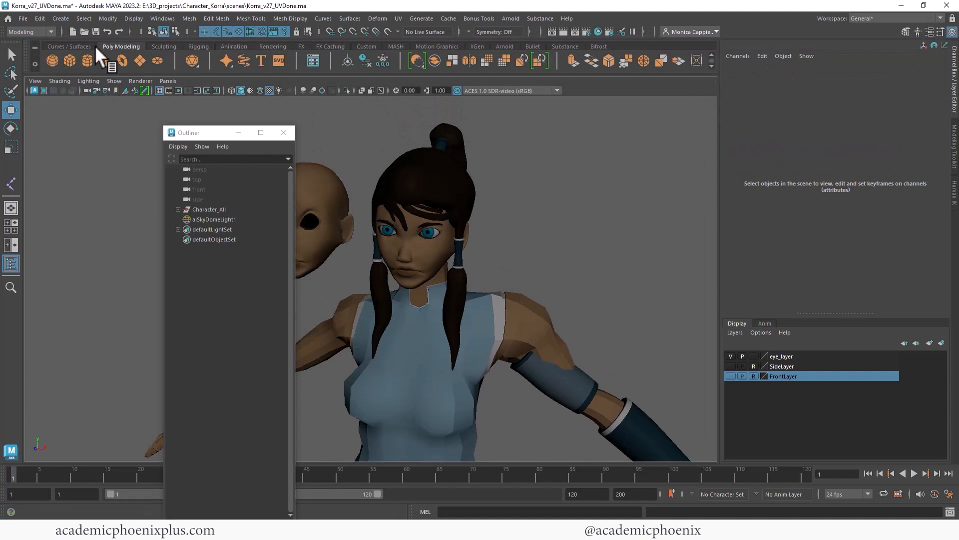
{"action": "left_click_drag", "start_coordinate": [15, 40], "coordinate": [717, 113]}
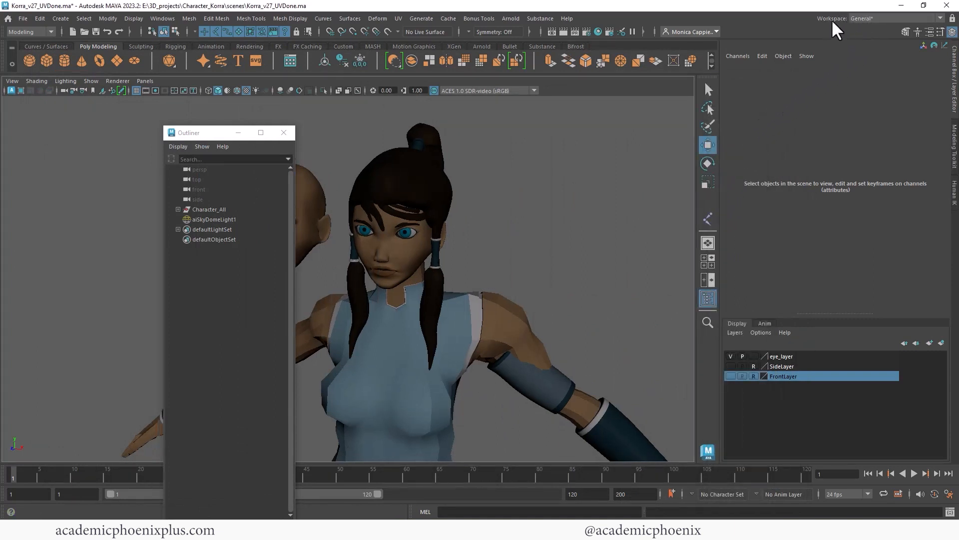
- Reset the current General workspace to its default layout
{"action": "left_click", "coordinate": [863, 20]}
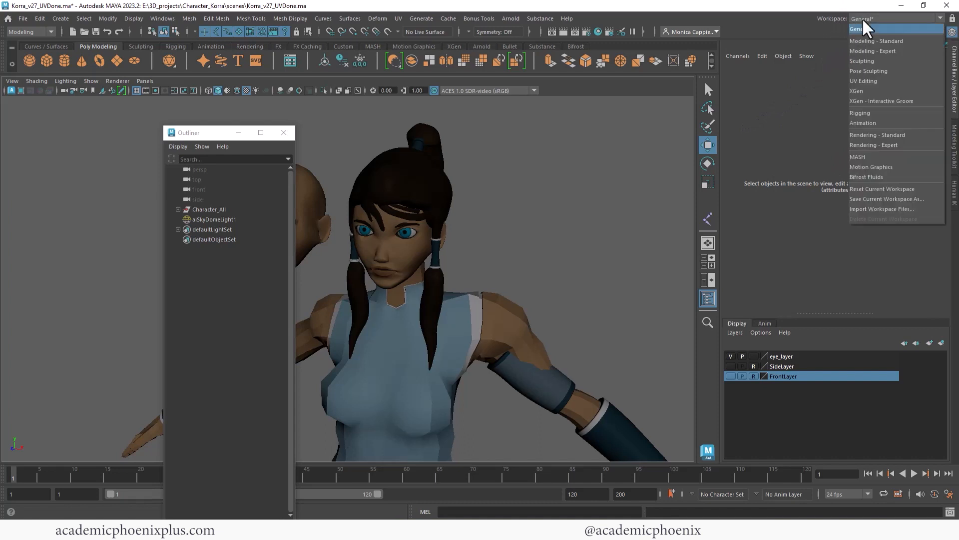
{"action": "left_click", "coordinate": [864, 21]}
{"action": "left_click", "coordinate": [865, 22]}
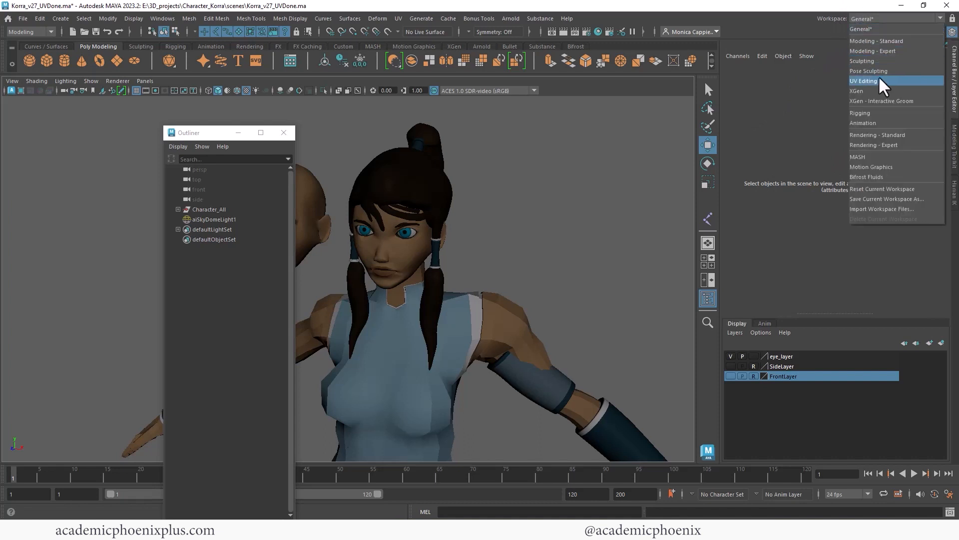
{"action": "left_click", "coordinate": [882, 190]}
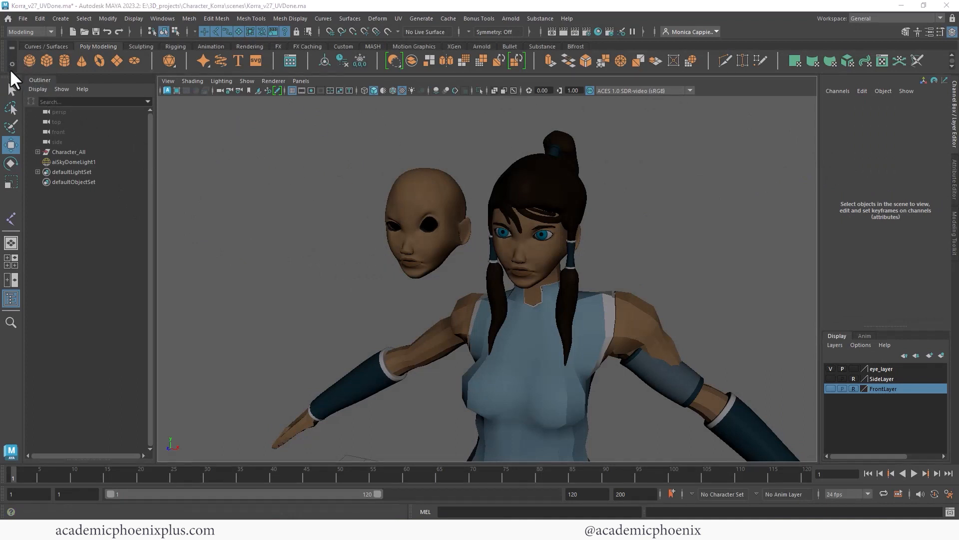
- Undock the shelf and dock it above the status line, and reset the General workspace to its default layout
{"action": "left_click_drag", "start_coordinate": [2, 60], "coordinate": [49, 35]}
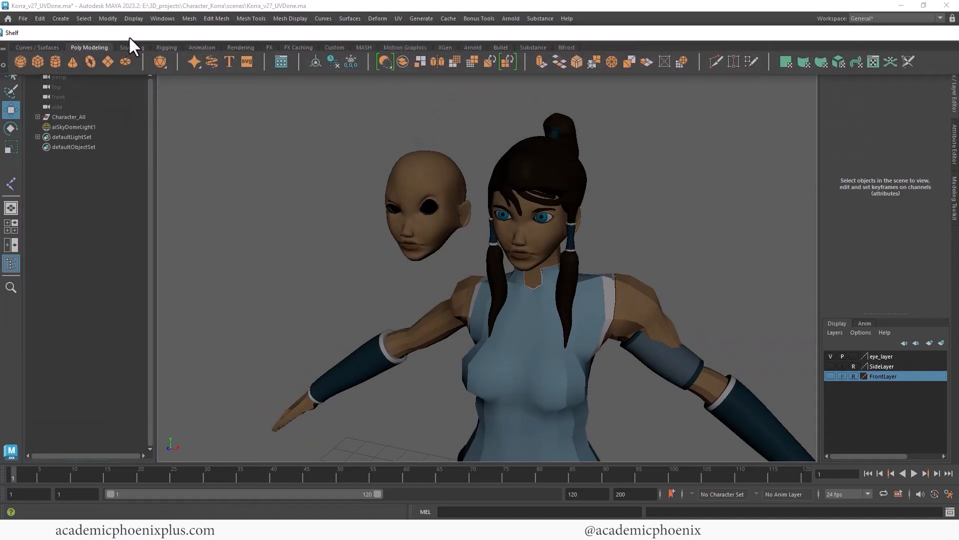
{"action": "left_click_drag", "start_coordinate": [129, 36], "coordinate": [226, 35]}
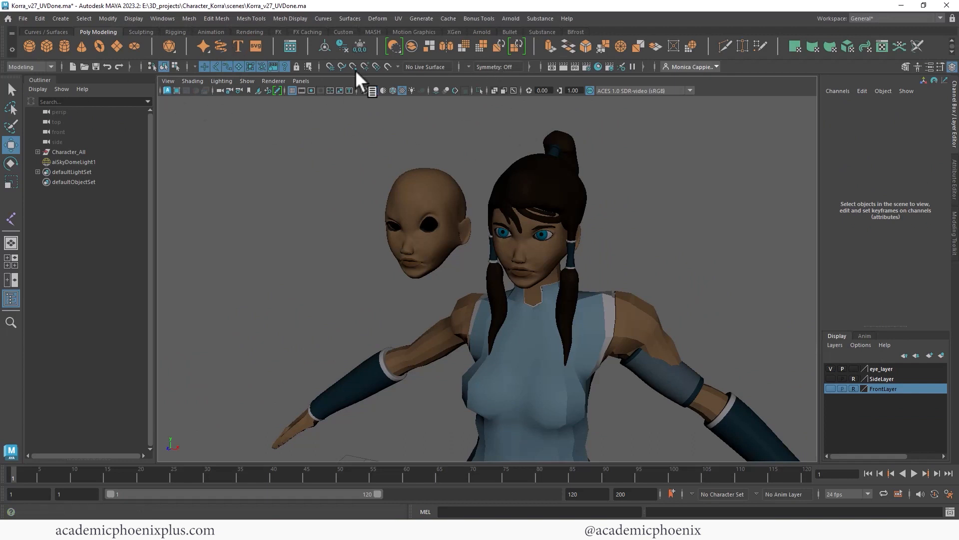
{"action": "left_click", "coordinate": [861, 18]}
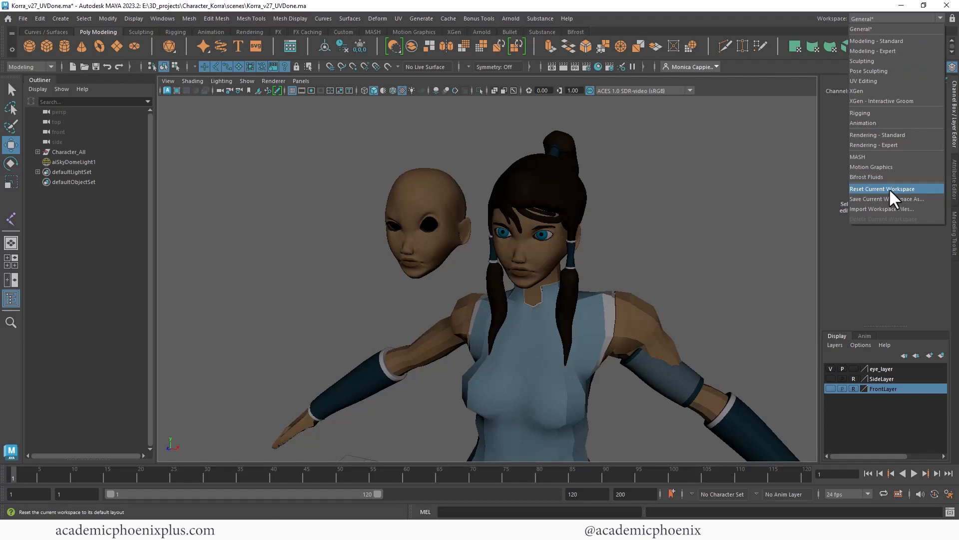
{"action": "left_click", "coordinate": [889, 188]}
- Look through the available workspaces and the Sculpting, Rigging, Animation and FX shelves, and return to the Poly Modeling shelf
{"action": "left_click", "coordinate": [877, 20]}
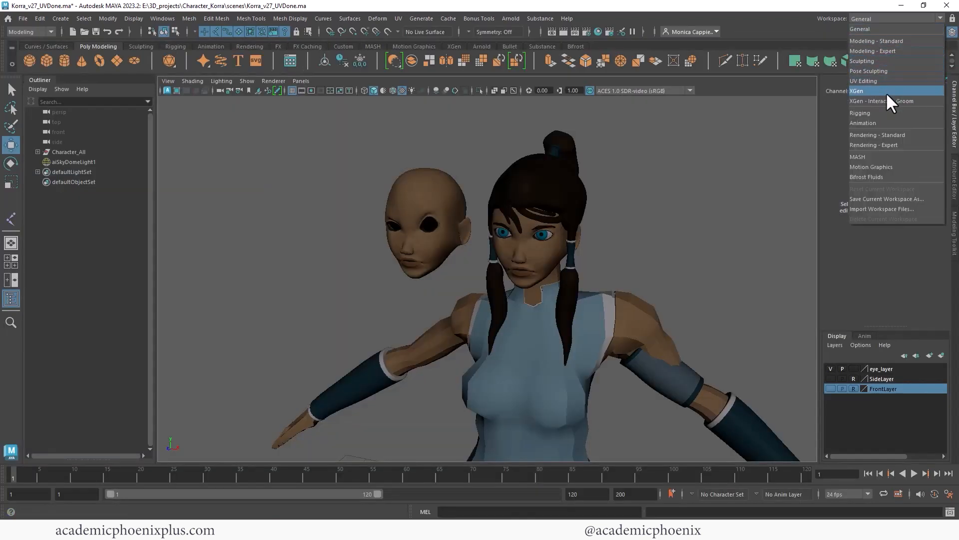
{"action": "left_click", "coordinate": [710, 149]}
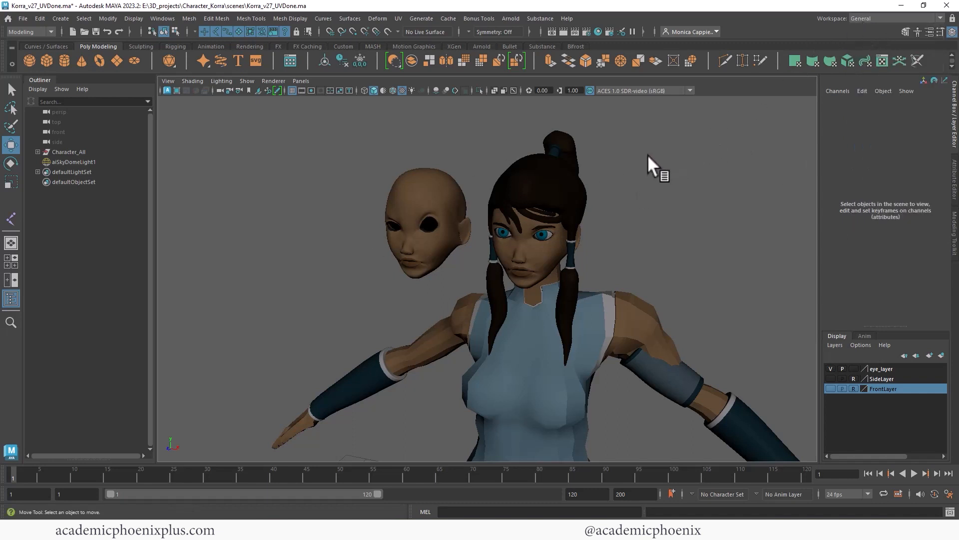
{"action": "left_click", "coordinate": [141, 45]}
{"action": "left_click", "coordinate": [176, 44]}
{"action": "left_click", "coordinate": [211, 45]}
{"action": "left_click", "coordinate": [279, 45]}
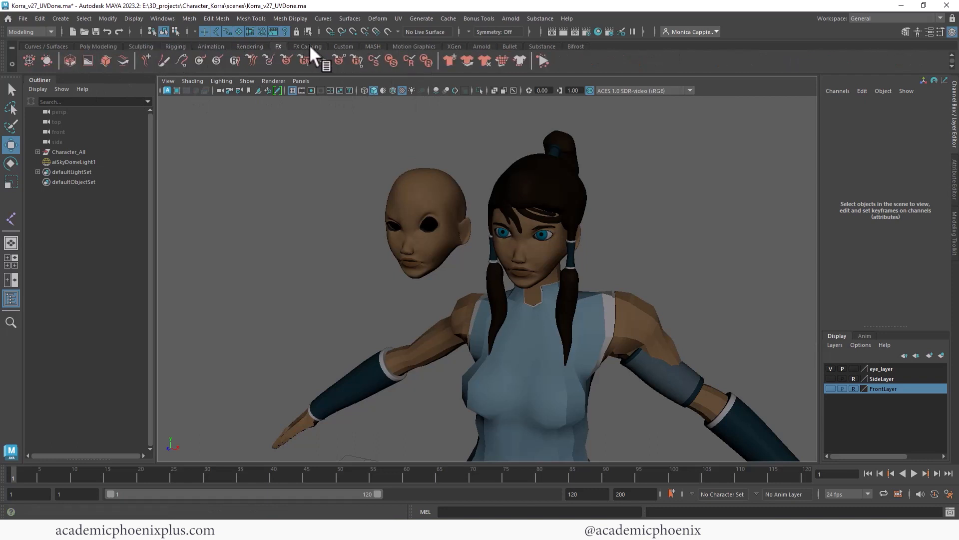
{"action": "left_click", "coordinate": [100, 46]}
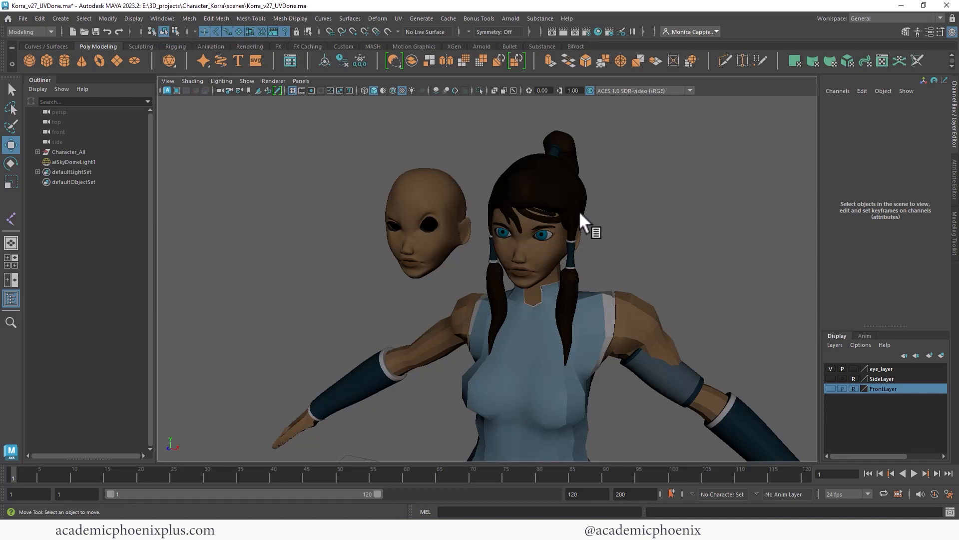
{"action": "left_click", "coordinate": [642, 313]}
{"action": "key", "text": "3"}
{"action": "left_click_drag", "start_coordinate": [652, 212], "coordinate": [601, 199], "text": "alt"}
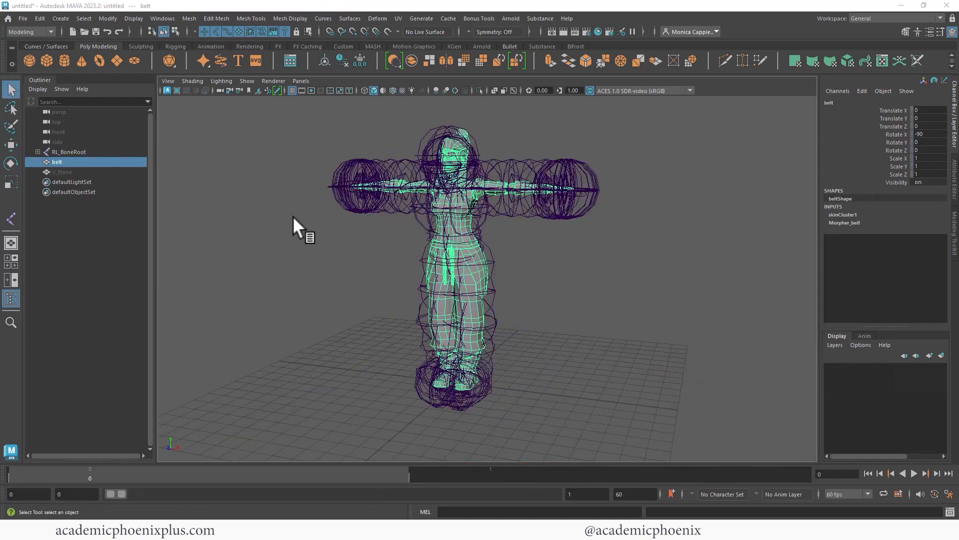
- Select the left forearm twist joint CC_Base_L_ForearmTwist02 on the rigged character and set its Radius to 0.2
{"action": "left_click_drag", "start_coordinate": [293, 215], "coordinate": [591, 232], "text": "alt"}
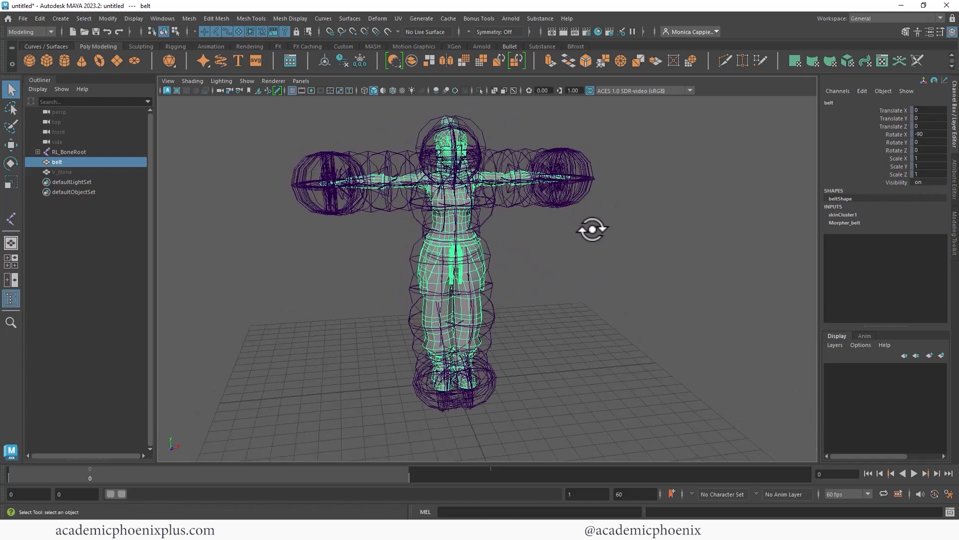
{"action": "left_click", "coordinate": [515, 152]}
{"action": "left_click", "coordinate": [524, 275]}
{"action": "scroll", "coordinate": [524, 275], "scroll_direction": "down", "scroll_amount": 3}
{"action": "left_click", "coordinate": [525, 192]}
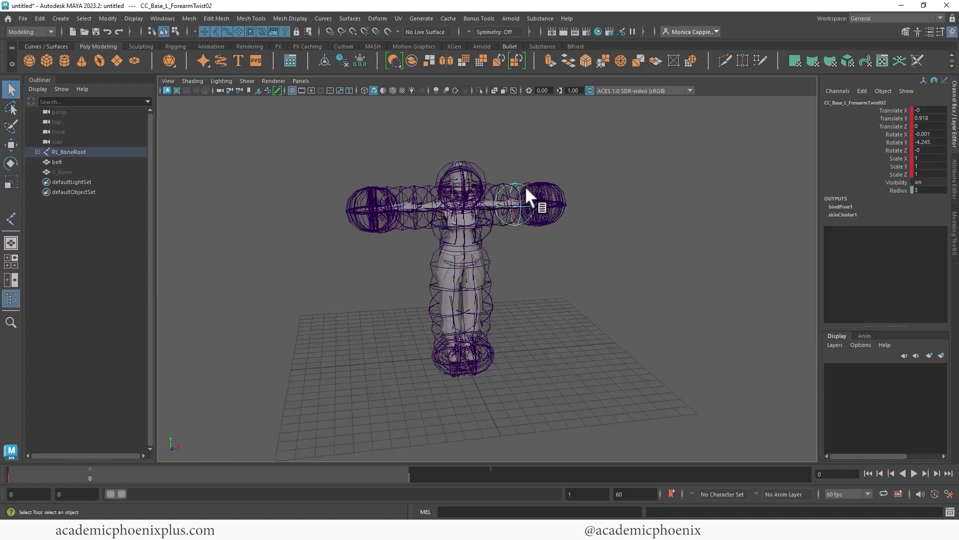
{"action": "left_click", "coordinate": [903, 190]}
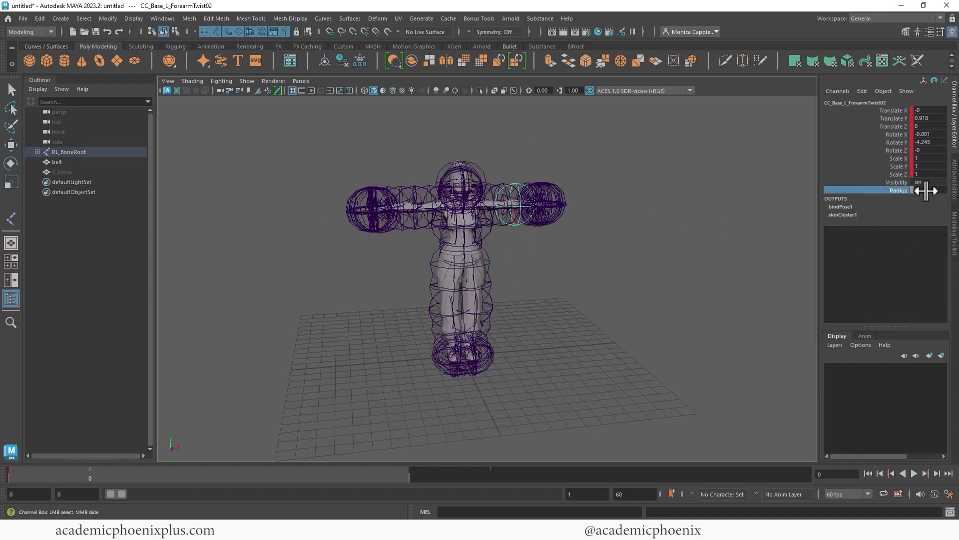
{"action": "middle_click_drag", "start_coordinate": [533, 195], "coordinate": [444, 379]}
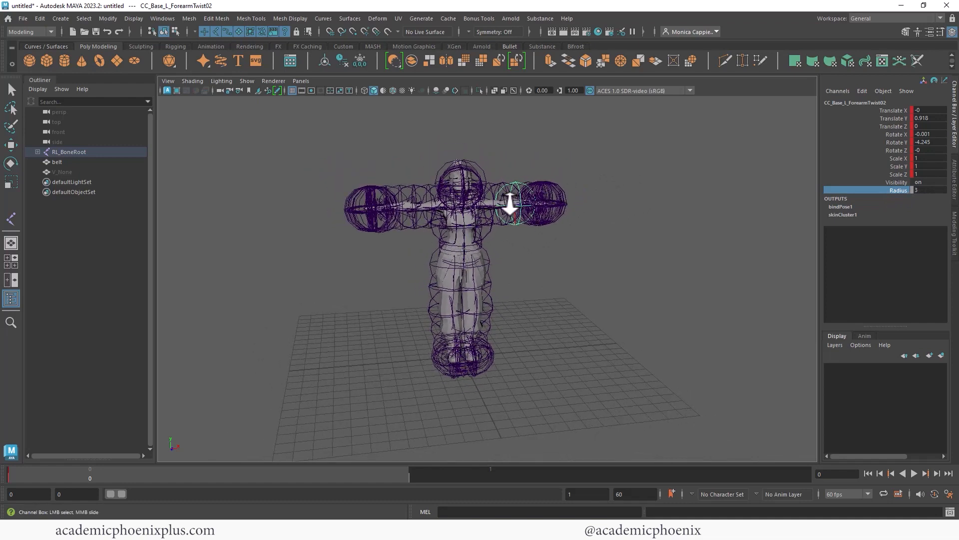
{"action": "scroll", "coordinate": [591, 171], "scroll_direction": "up", "scroll_amount": 3}
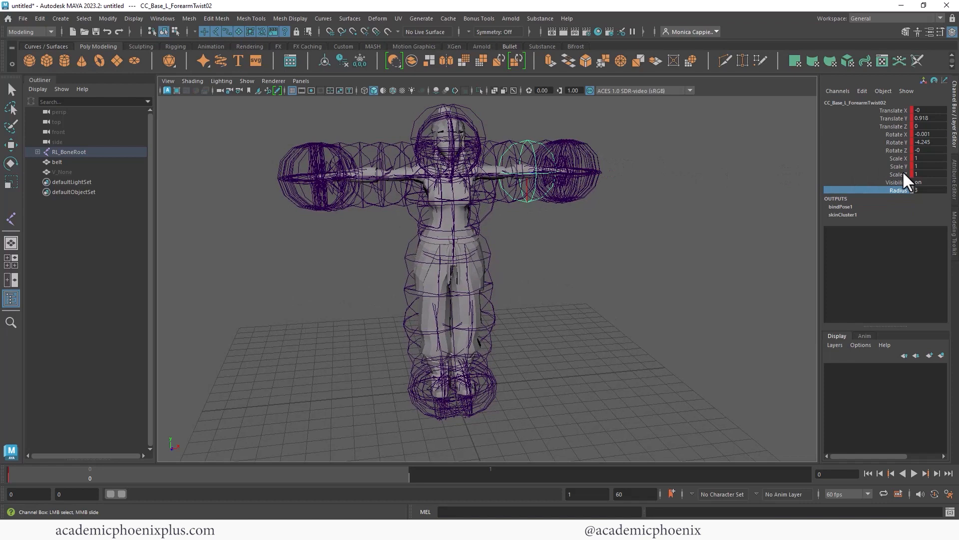
{"action": "double_click", "coordinate": [933, 190]}
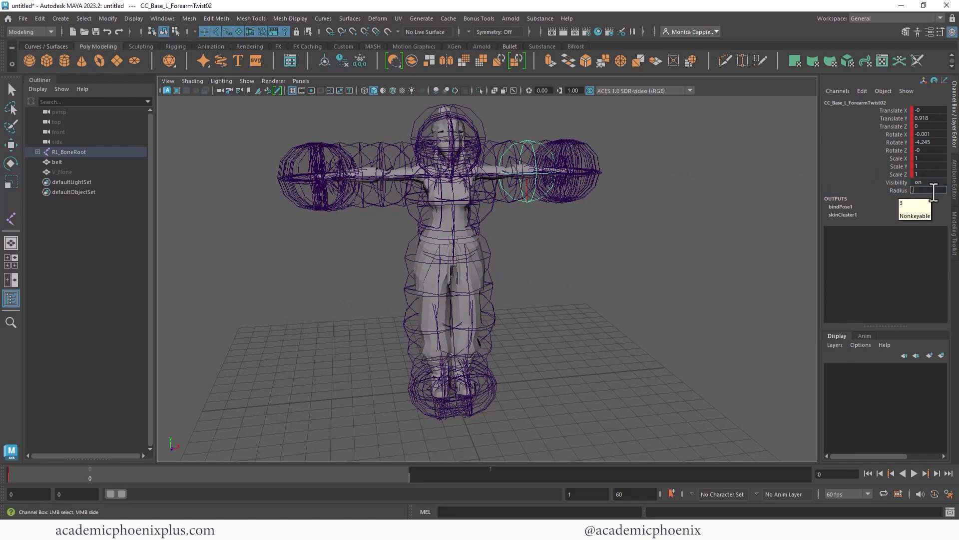
{"action": "type", "text": "0.2"}
{"action": "key", "text": "Return"}
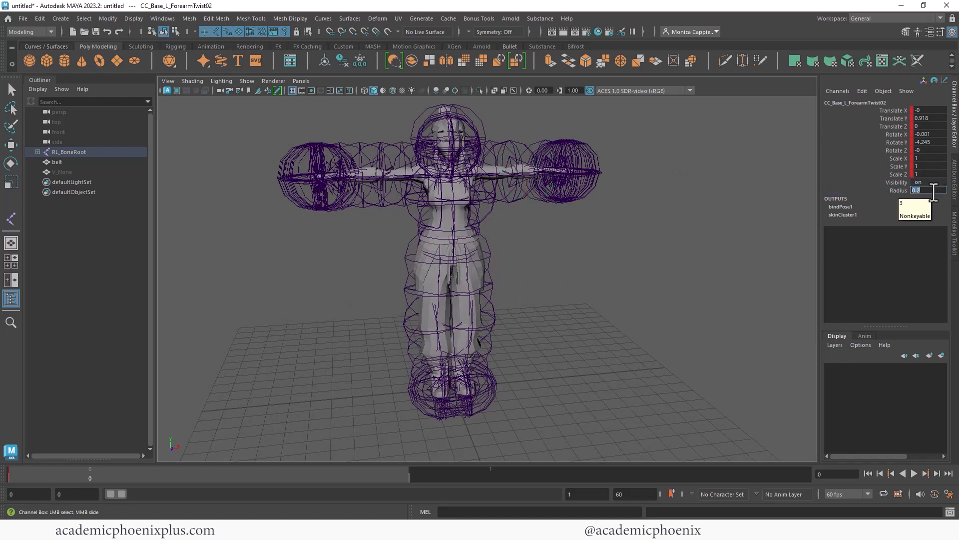
- Select RL_BoneRoot and all its child joints with the MEL command select -hi, and set their Radius to 0.2
{"action": "left_click", "coordinate": [580, 182]}
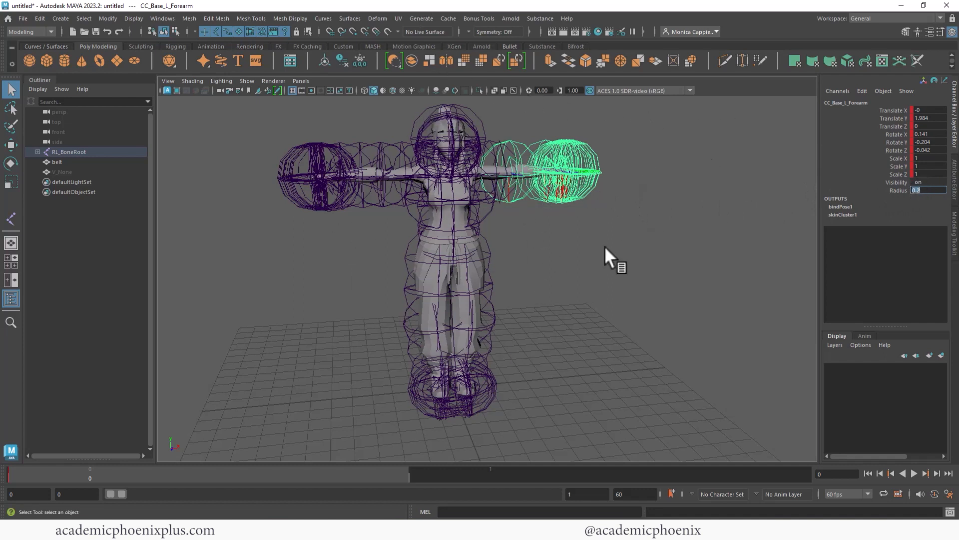
{"action": "left_click", "coordinate": [93, 150]}
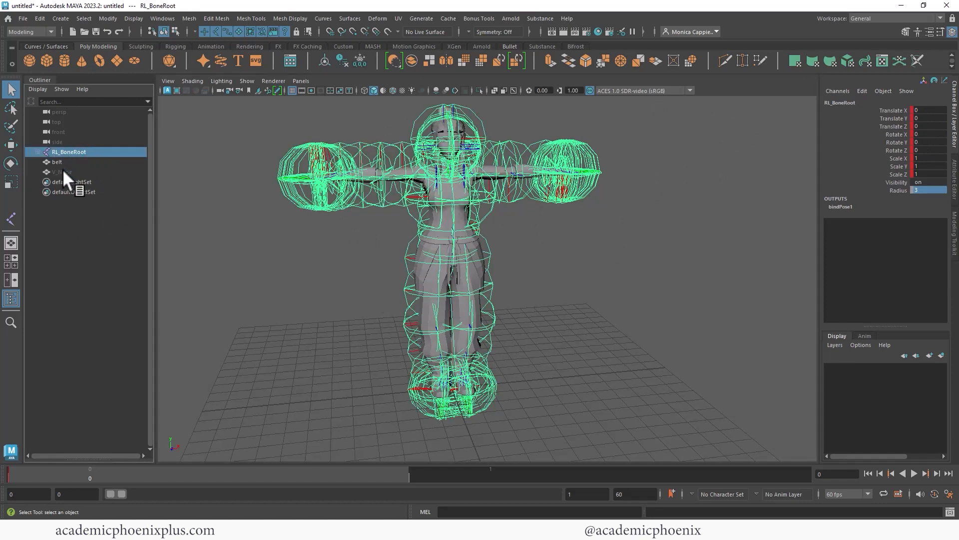
{"action": "left_click", "coordinate": [488, 511]}
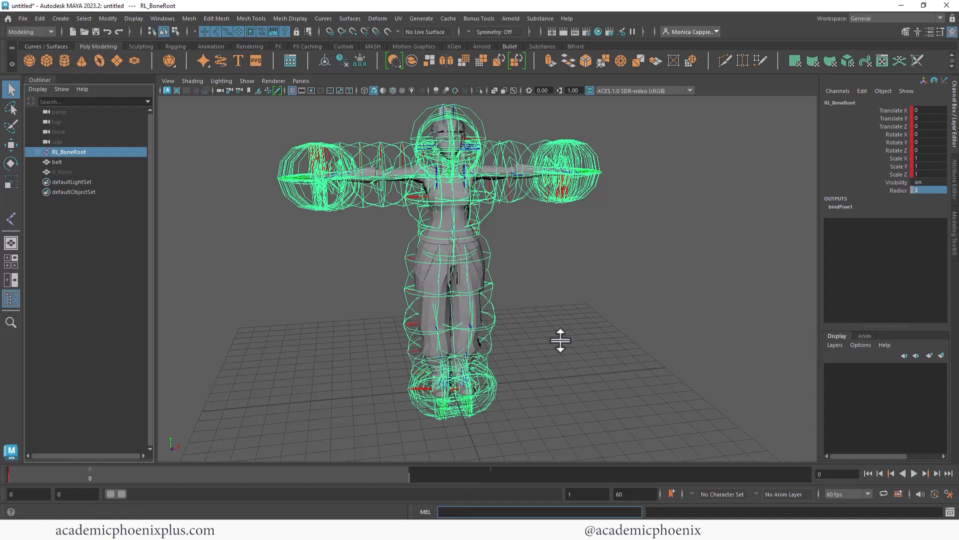
{"action": "type", "text": "select -hi"}
{"action": "key", "text": "Return"}
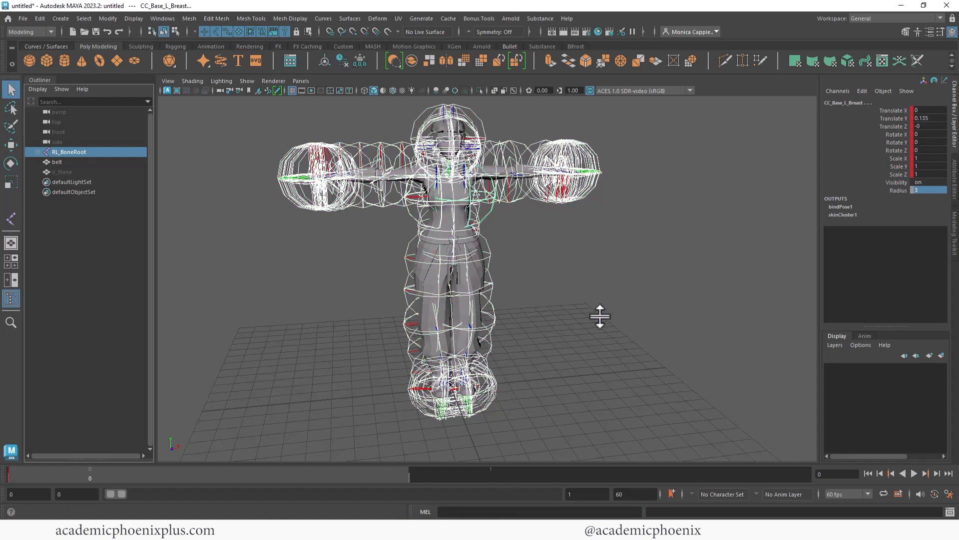
{"action": "left_click", "coordinate": [921, 191]}
{"action": "type", "text": ".2"}
{"action": "key", "text": "Return"}
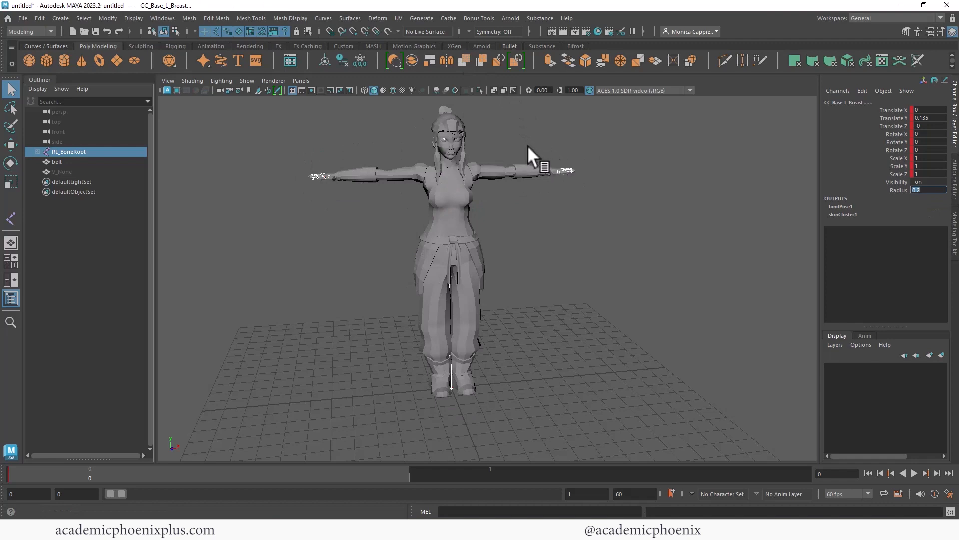
- Turn on X-ray display for joints in the viewport and inspect the joints of the character's left hand
{"action": "left_click", "coordinate": [514, 91]}
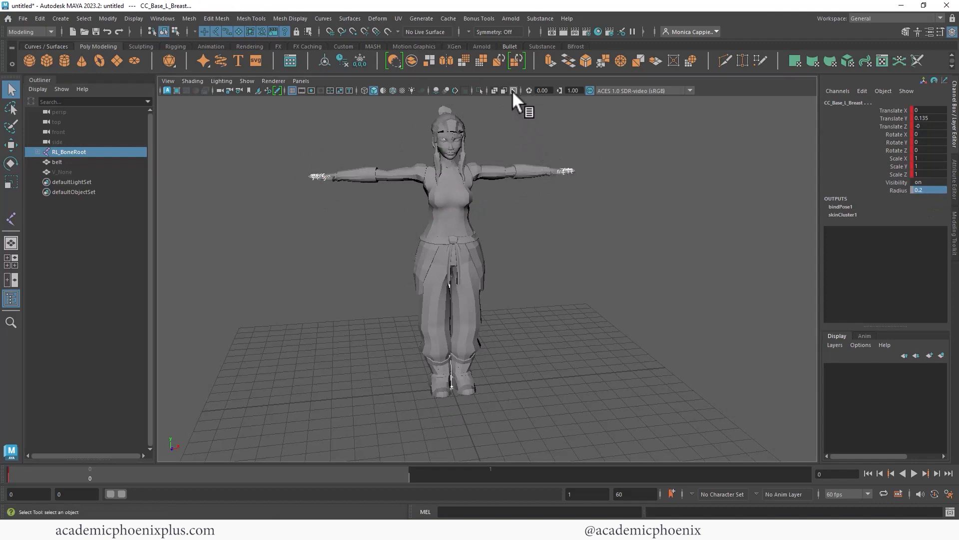
{"action": "left_click_drag", "start_coordinate": [530, 130], "coordinate": [520, 220], "text": "alt"}
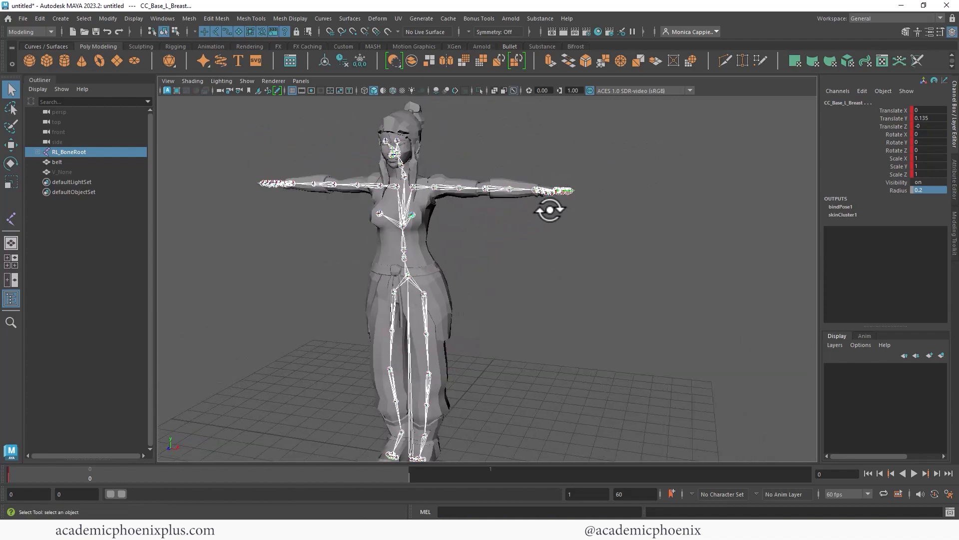
{"action": "right_click_drag", "start_coordinate": [548, 143], "coordinate": [689, 163], "text": "alt"}
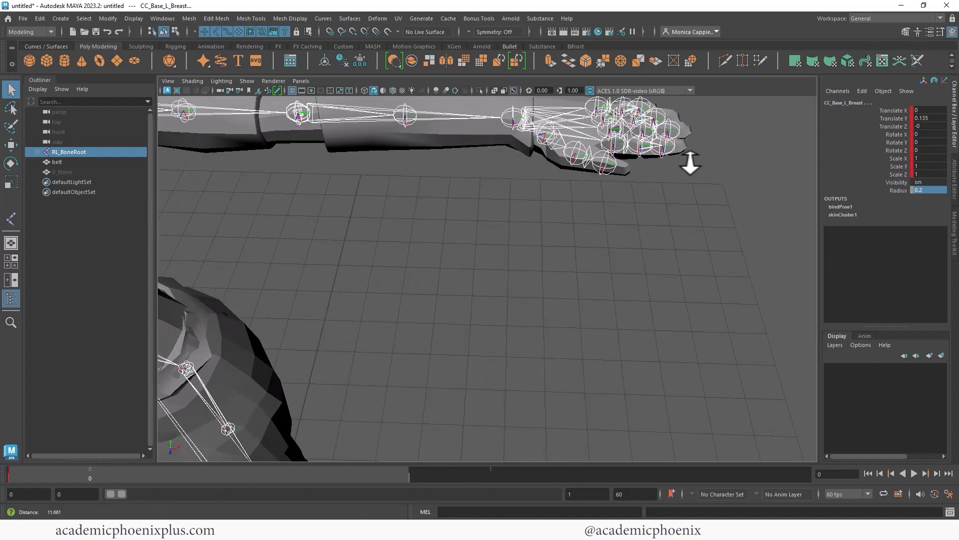
{"action": "left_click_drag", "start_coordinate": [690, 163], "coordinate": [619, 170], "text": "alt"}
{"action": "middle_click_drag", "start_coordinate": [619, 169], "coordinate": [591, 165], "text": "alt"}
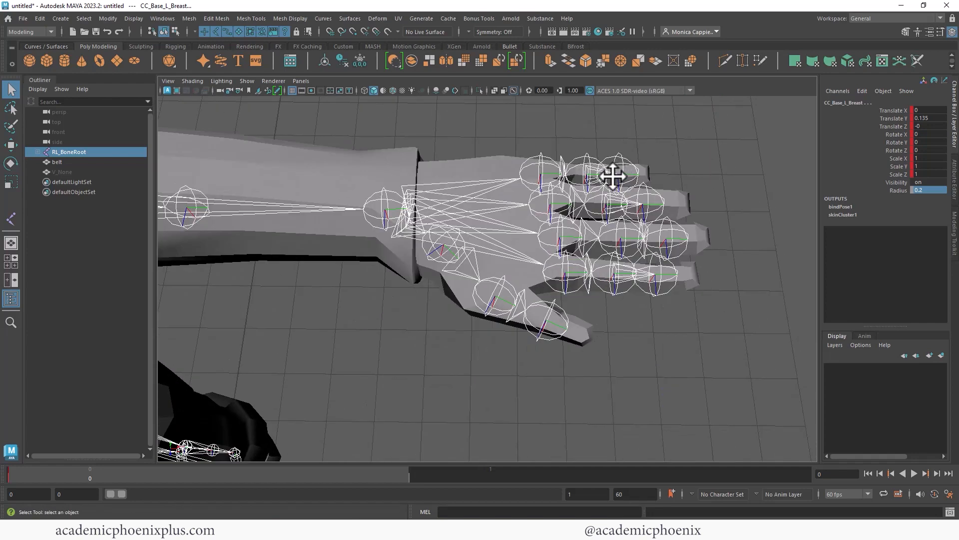
- Select the left hand joint and all its child joints by rerunning select -hi, and set their Radius to 0.1
{"action": "left_click", "coordinate": [380, 210]}
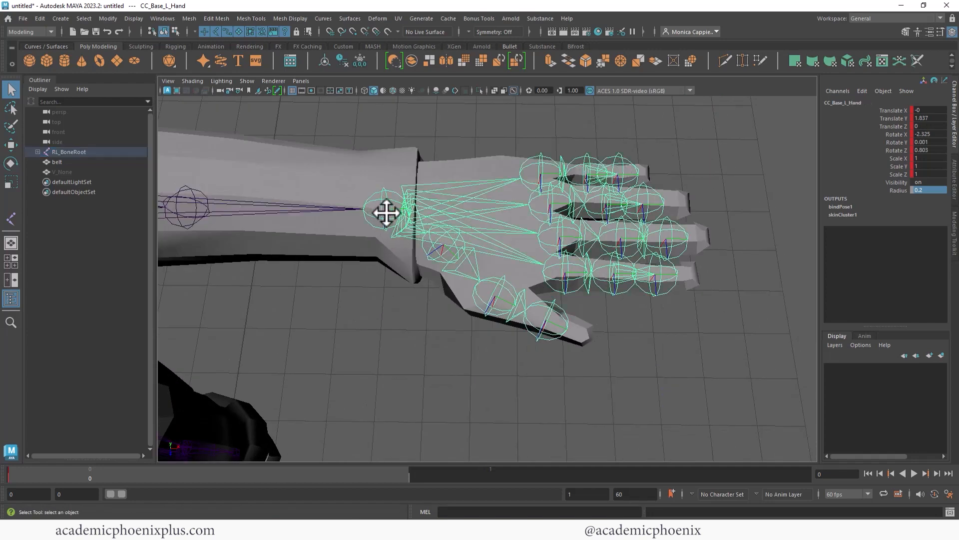
{"action": "left_click", "coordinate": [503, 512]}
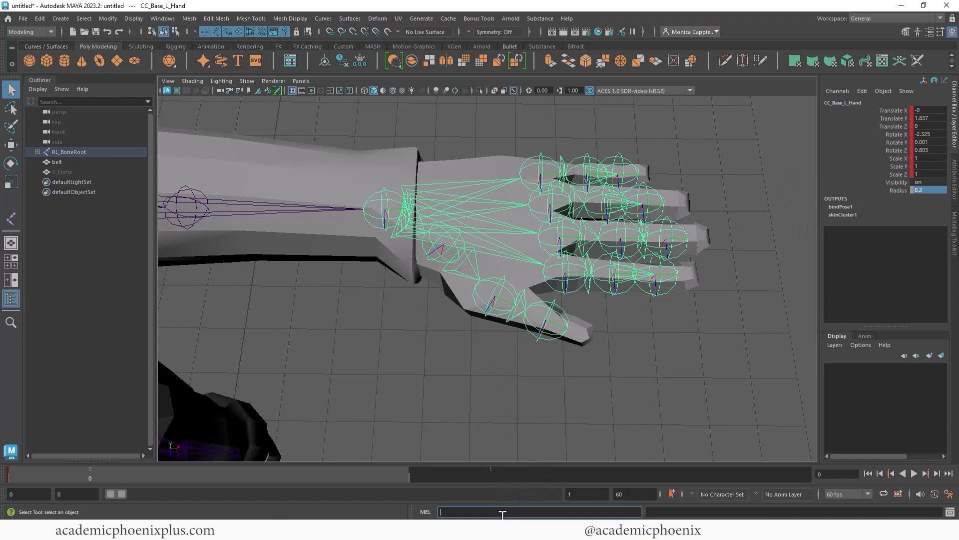
{"action": "key", "text": "Up"}
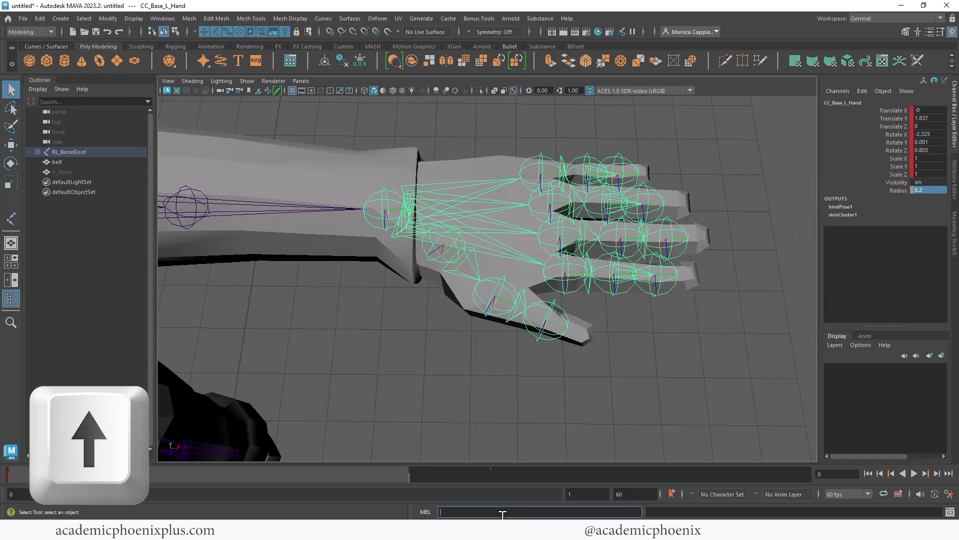
{"action": "key", "text": "Up"}
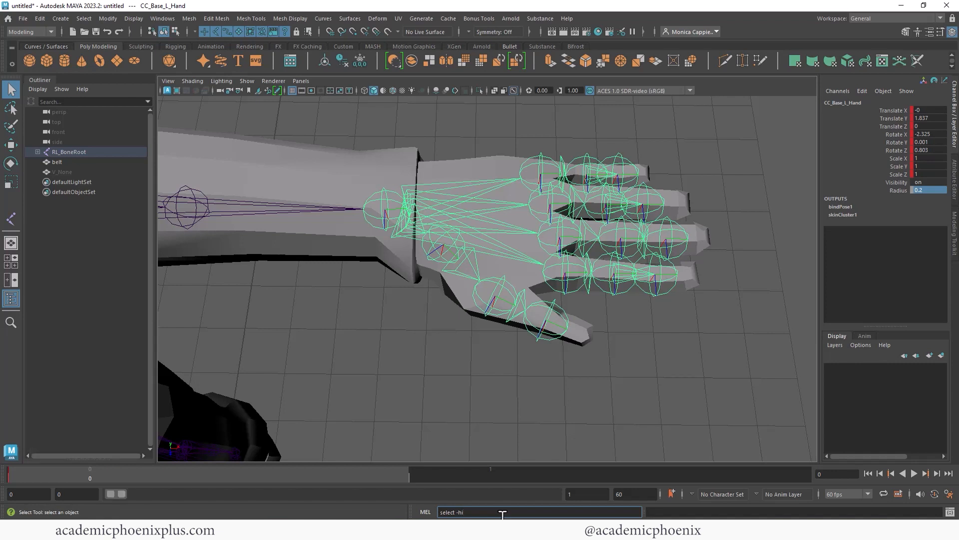
{"action": "key", "text": "Return"}
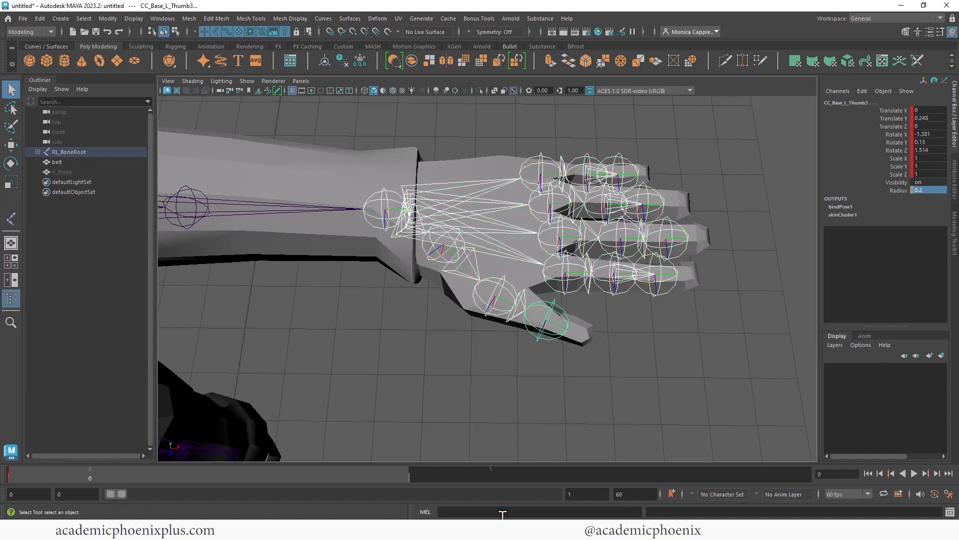
{"action": "left_click", "coordinate": [935, 192]}
{"action": "type", "text": "0.1"}
{"action": "key", "text": "Return"}
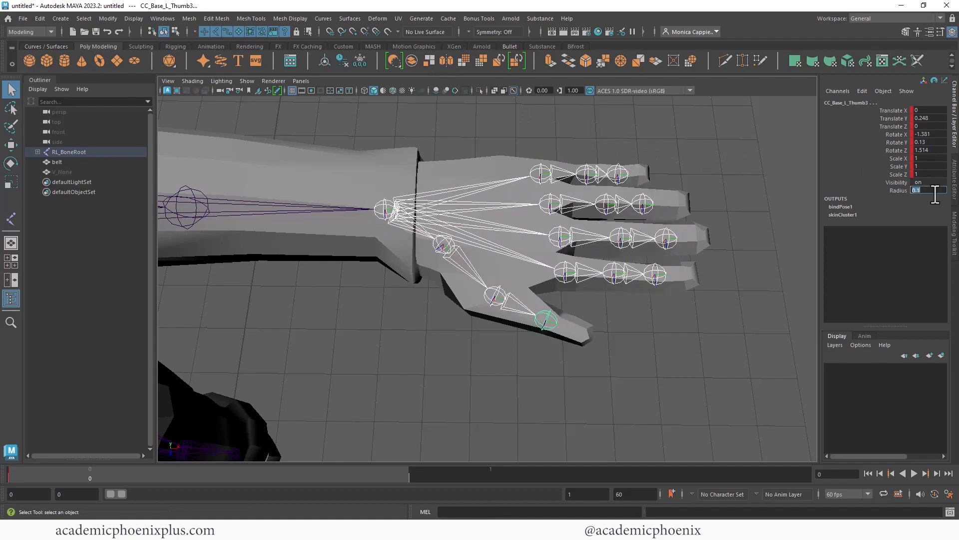
- Clear the selection and examine the resized skeleton inside the whole character from several angles
{"action": "left_click", "coordinate": [438, 305]}
{"action": "right_click_drag", "start_coordinate": [477, 283], "coordinate": [260, 230], "text": "alt"}
{"action": "middle_click_drag", "start_coordinate": [260, 230], "coordinate": [482, 229], "text": "alt"}
{"action": "left_click_drag", "start_coordinate": [460, 248], "coordinate": [537, 183], "text": "alt"}
{"action": "right_click_drag", "start_coordinate": [536, 183], "coordinate": [449, 182], "text": "alt"}
{"action": "middle_click_drag", "start_coordinate": [450, 182], "coordinate": [467, 214], "text": "alt"}
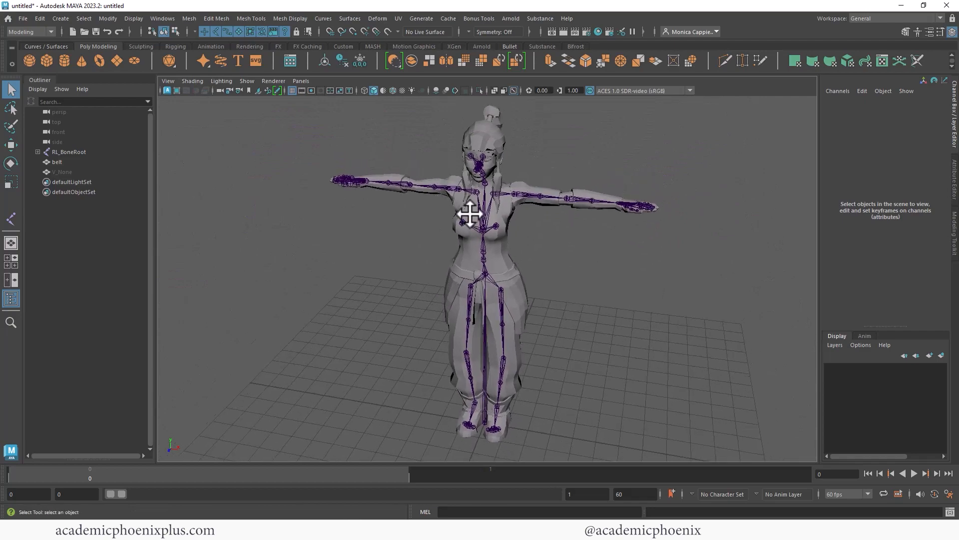
{"action": "left_click_drag", "start_coordinate": [467, 214], "coordinate": [514, 208], "text": "alt"}
{"action": "middle_click_drag", "start_coordinate": [514, 208], "coordinate": [550, 218], "text": "alt"}
{"action": "right_click_drag", "start_coordinate": [550, 217], "coordinate": [574, 208], "text": "alt"}
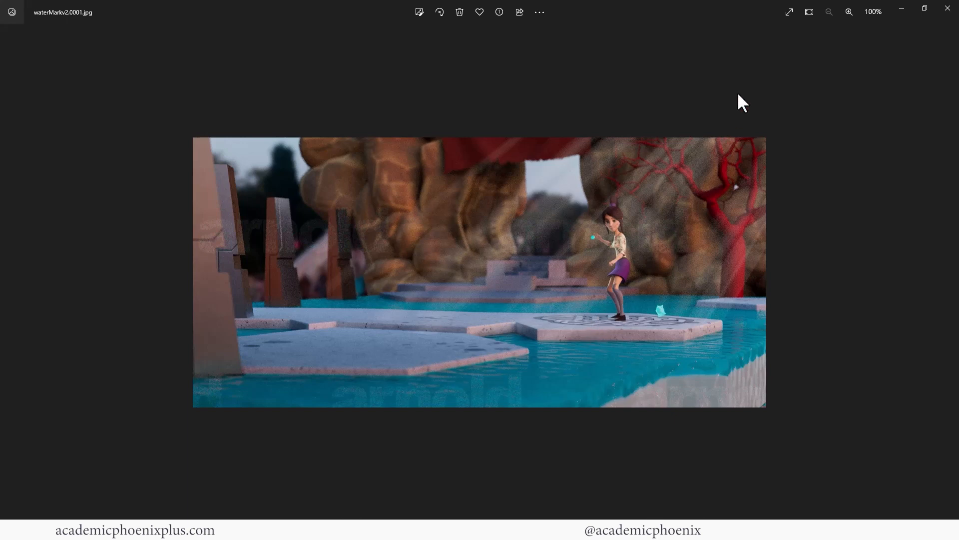
- Close the watermarked render image and review the Current Camera choices in Maya's Render Sequence options, keeping Render_Camera
{"action": "left_click", "coordinate": [948, 9]}
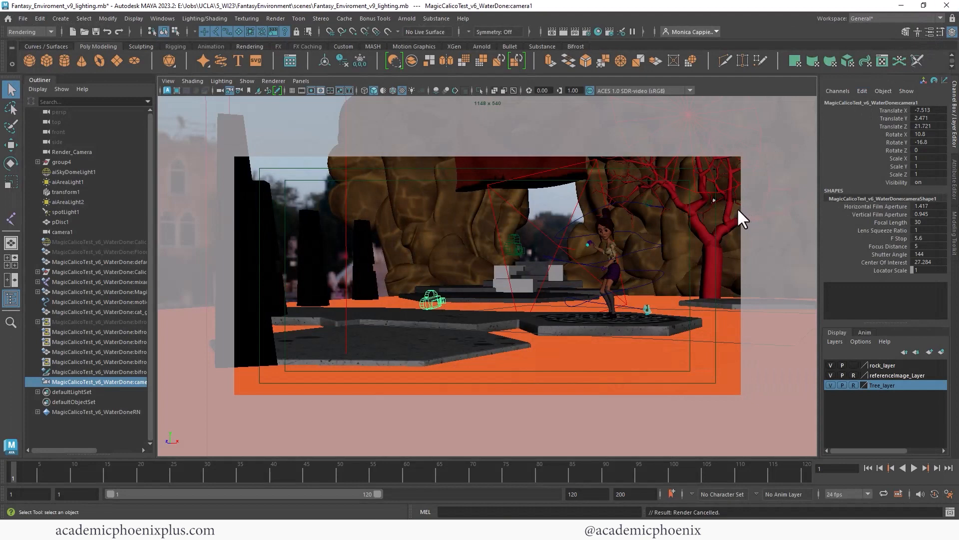
{"action": "left_click", "coordinate": [275, 19]}
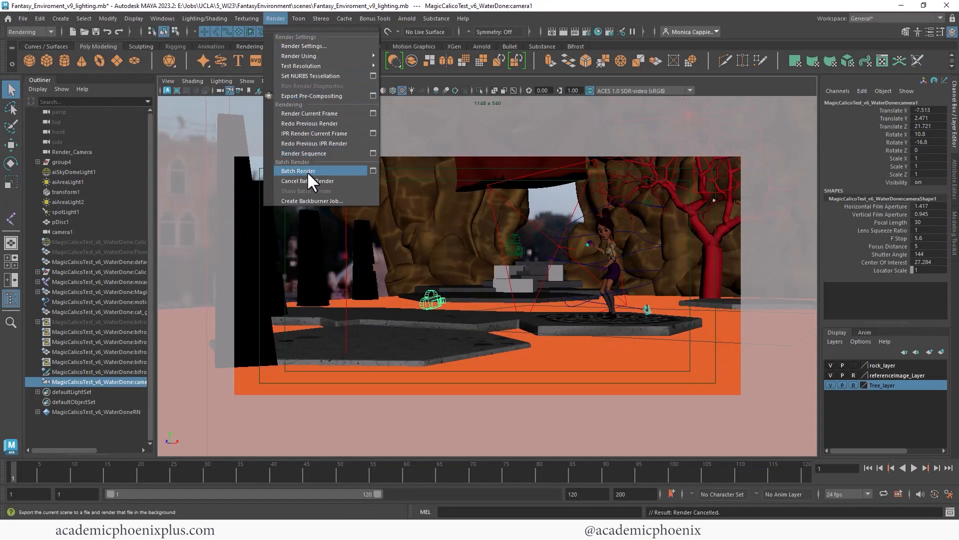
{"action": "left_click", "coordinate": [372, 153]}
{"action": "left_click", "coordinate": [413, 167]}
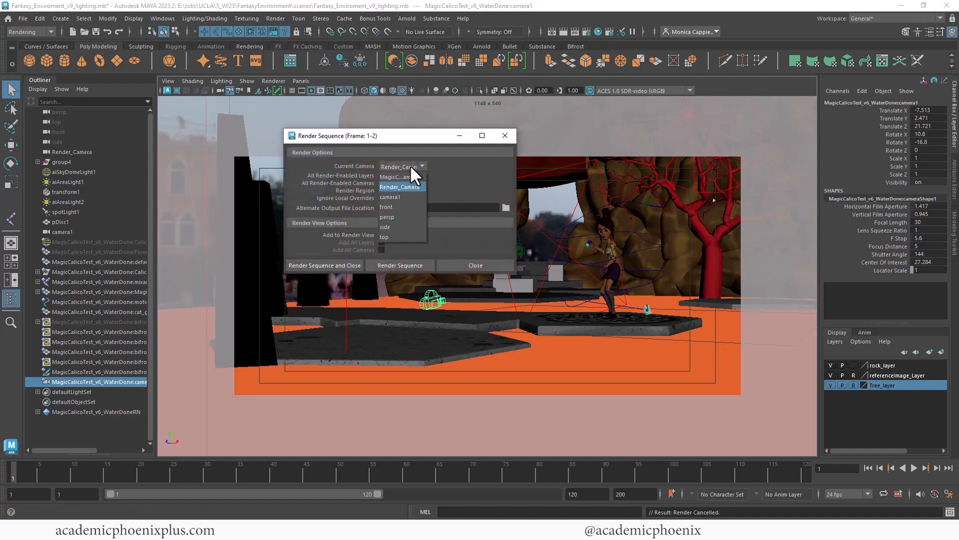
{"action": "left_click", "coordinate": [403, 144]}
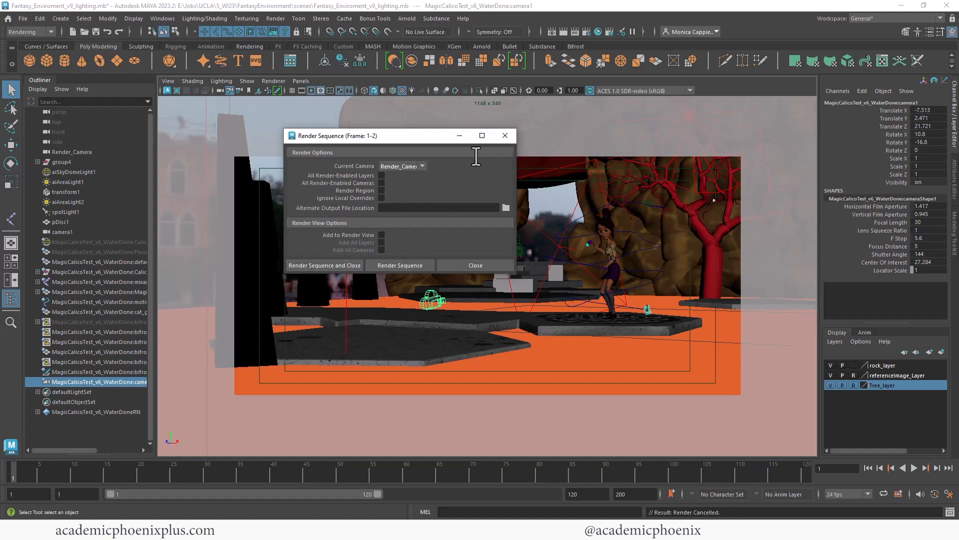
{"action": "left_click", "coordinate": [504, 135]}
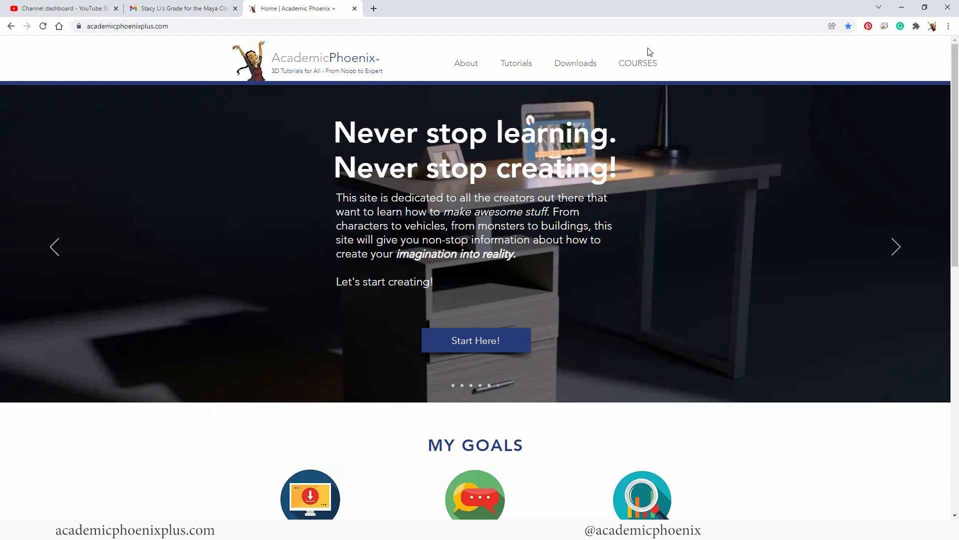
- In the web browser, open the still life modeling and texturing course from the Academic Phoenix Plus course list
{"action": "left_click", "coordinate": [639, 73]}
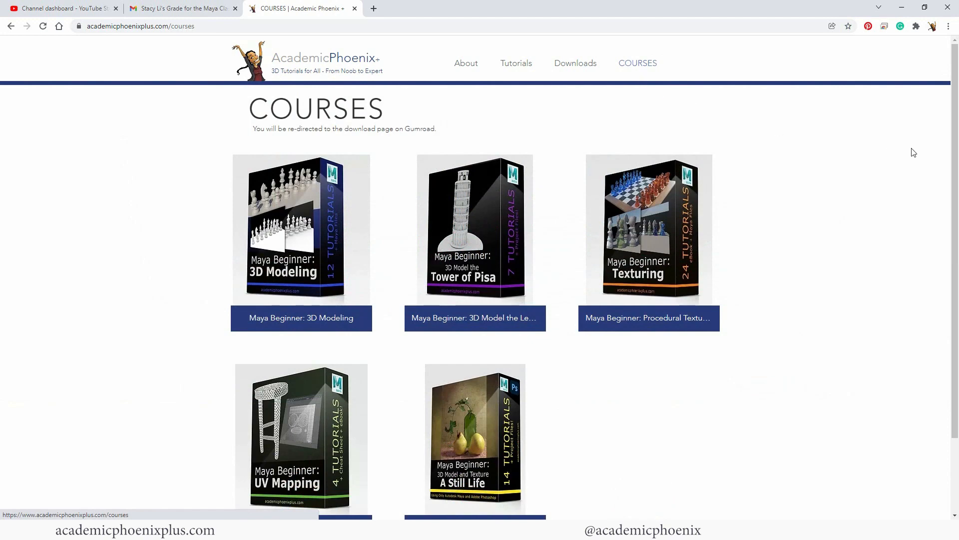
{"action": "scroll", "coordinate": [771, 229], "scroll_direction": "down", "scroll_amount": 1}
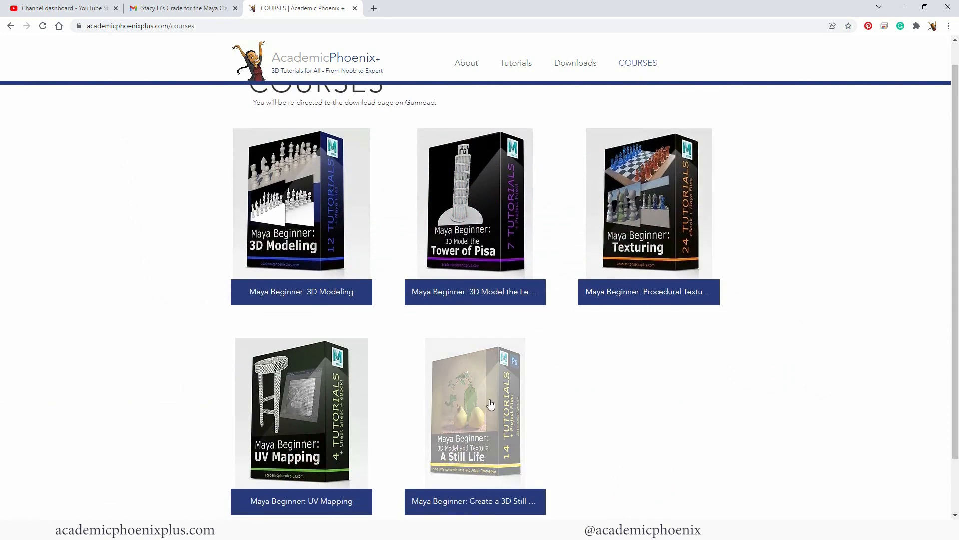
{"action": "left_click", "coordinate": [525, 397]}
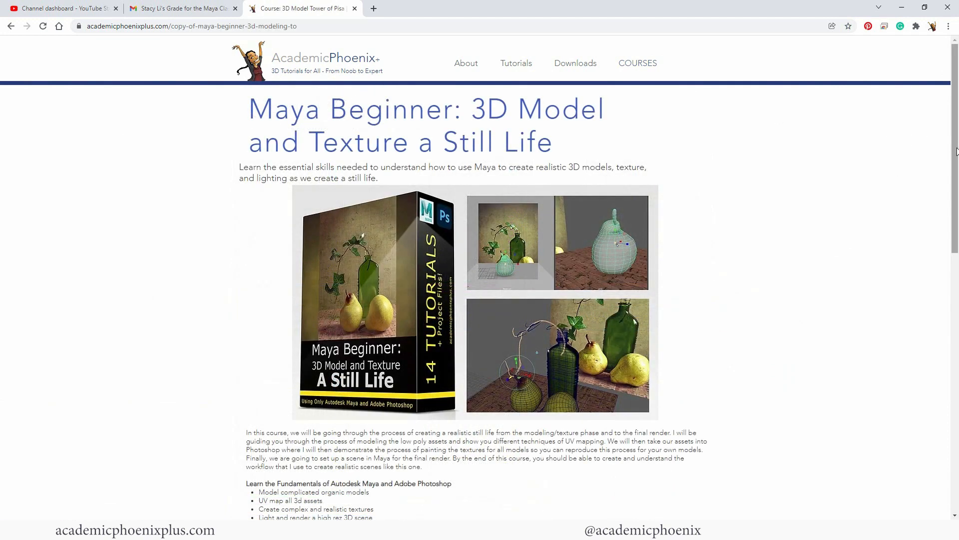
{"action": "left_click_drag", "start_coordinate": [956, 150], "coordinate": [783, 152]}
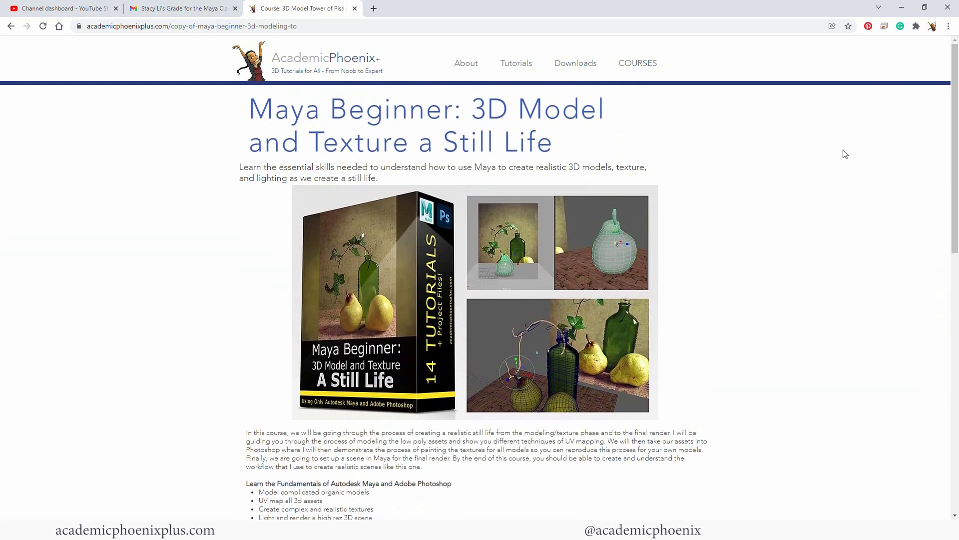
- Return to the course list and read through the Maya Beginner: 3D Modeling course page
{"action": "left_click", "coordinate": [630, 64]}
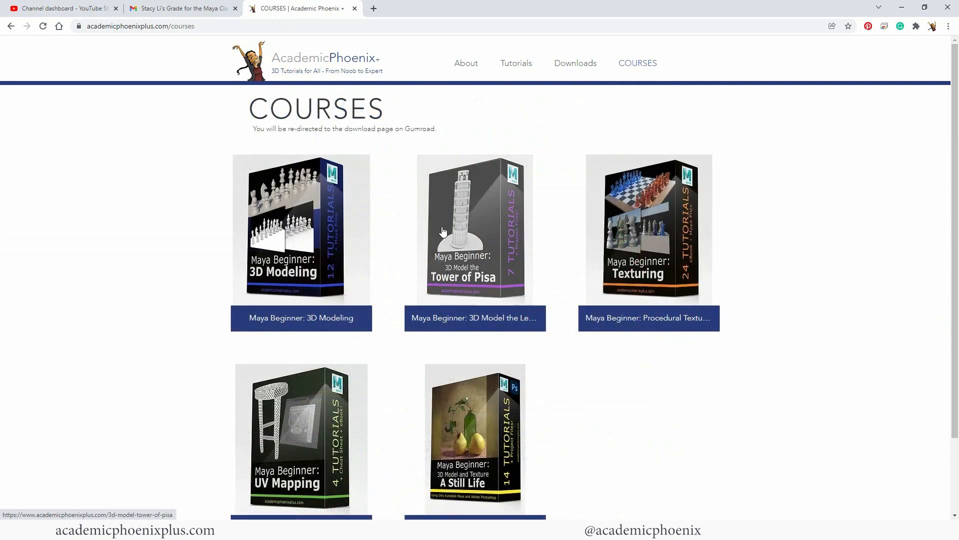
{"action": "left_click", "coordinate": [328, 240]}
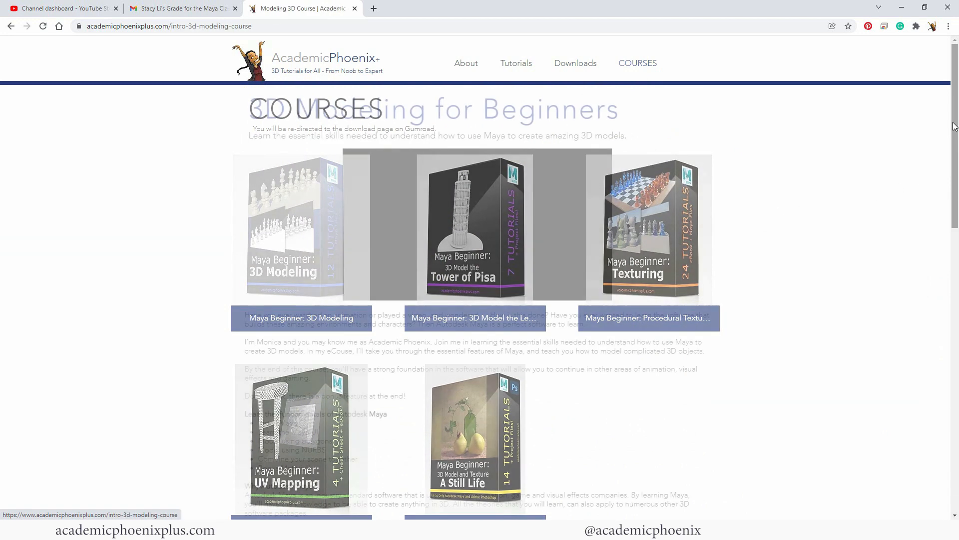
{"action": "left_click_drag", "start_coordinate": [955, 120], "coordinate": [955, 238]}
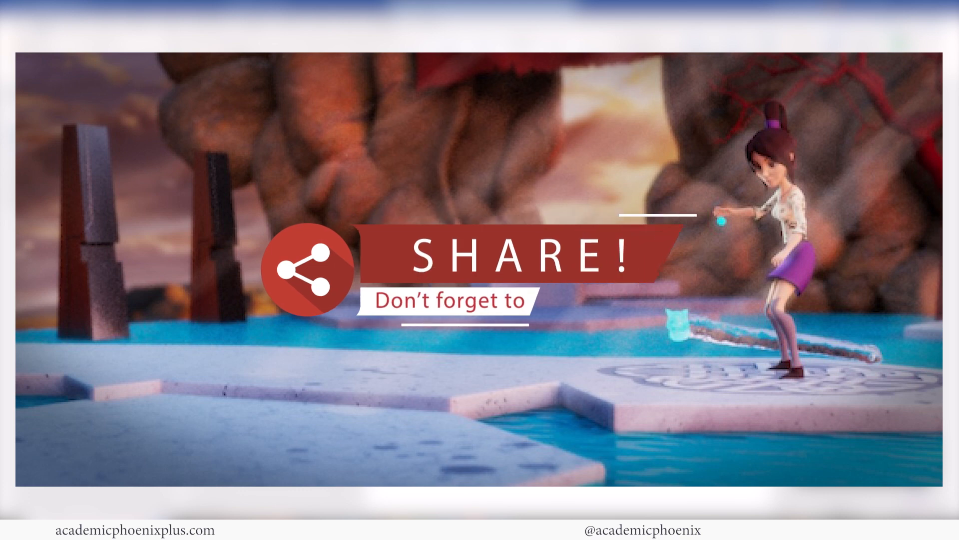